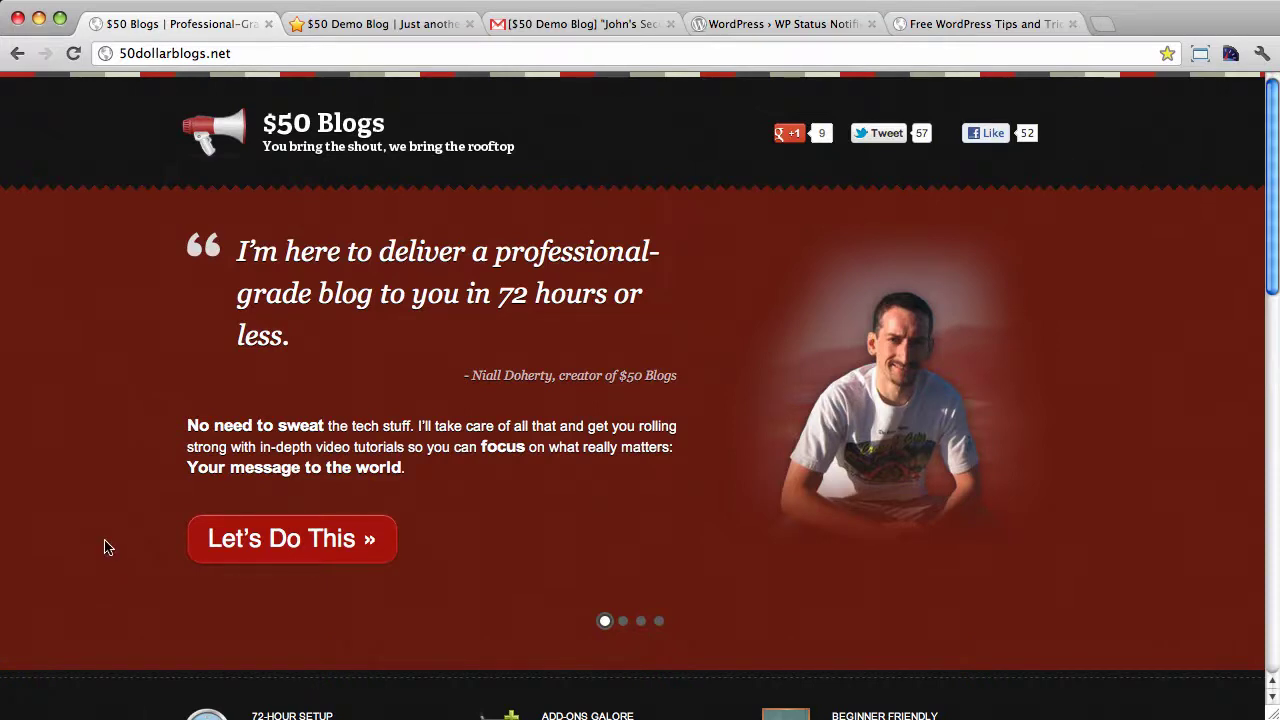
Switch to the '$50 Demo Blog' browser tab
click(371, 32)
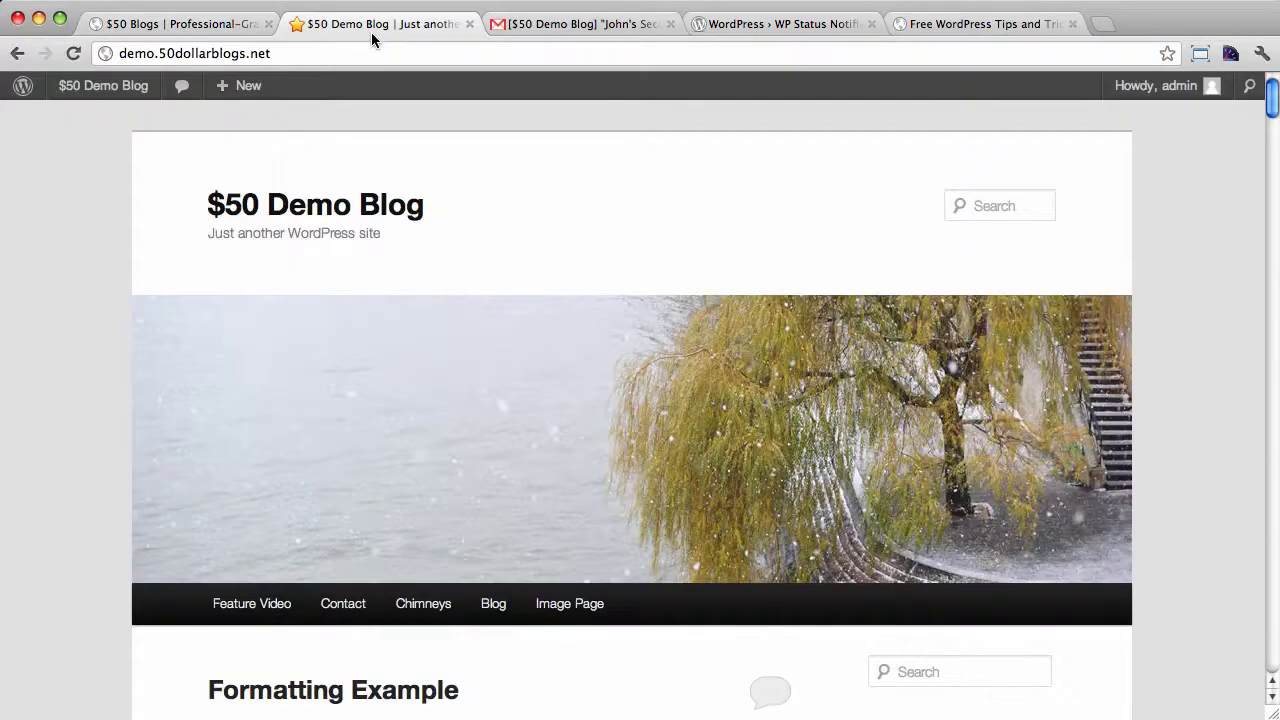
Open a blank Add New User form through + New > User in the admin bar
click(297, 53)
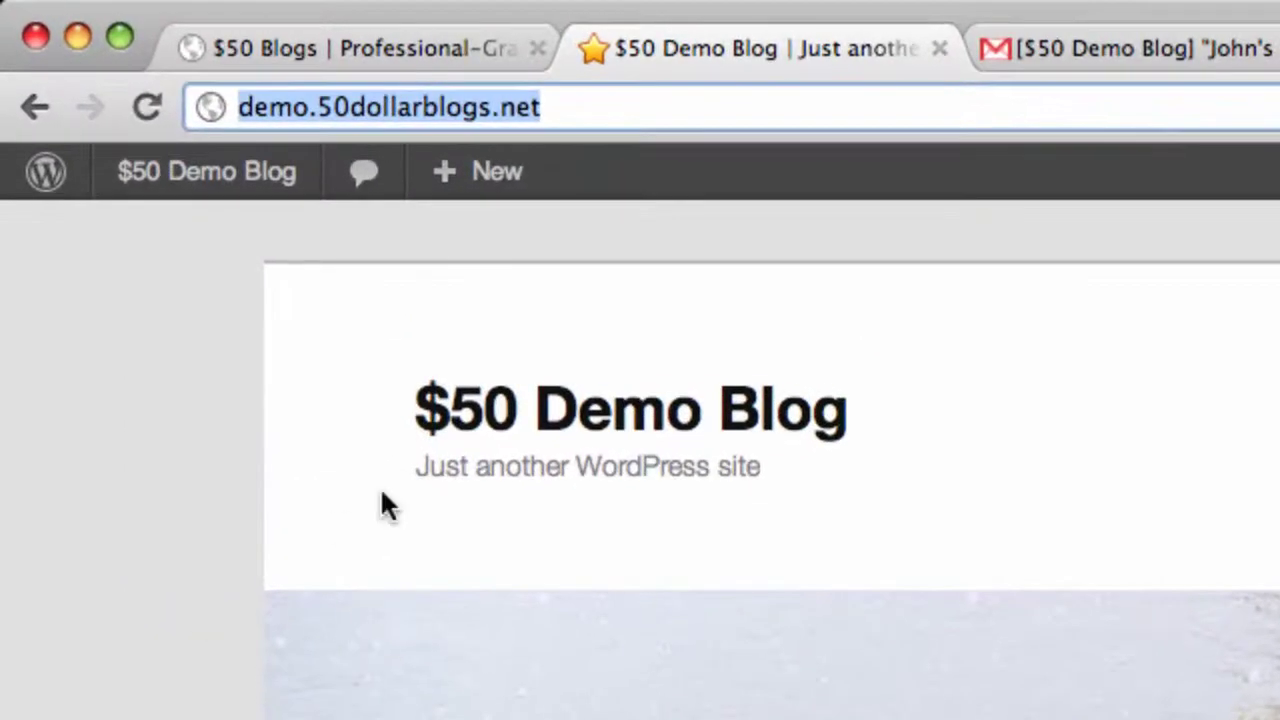
click(168, 674)
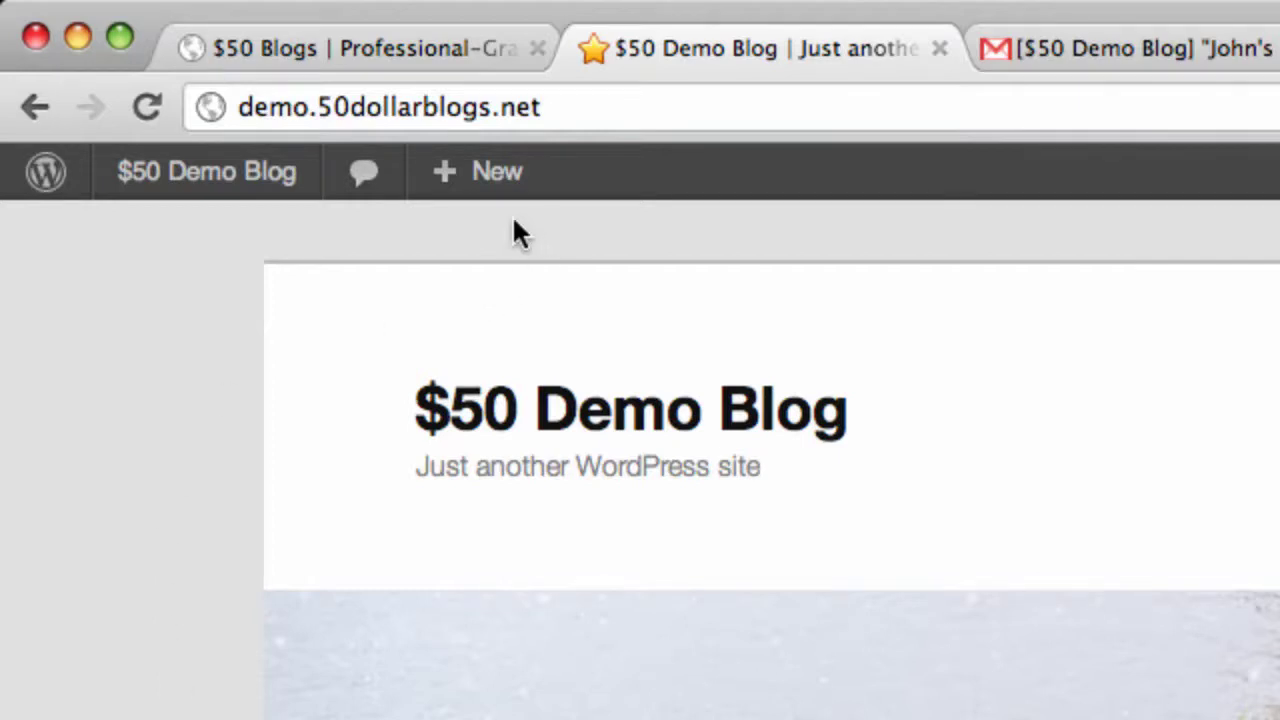
mouse_move(508, 177)
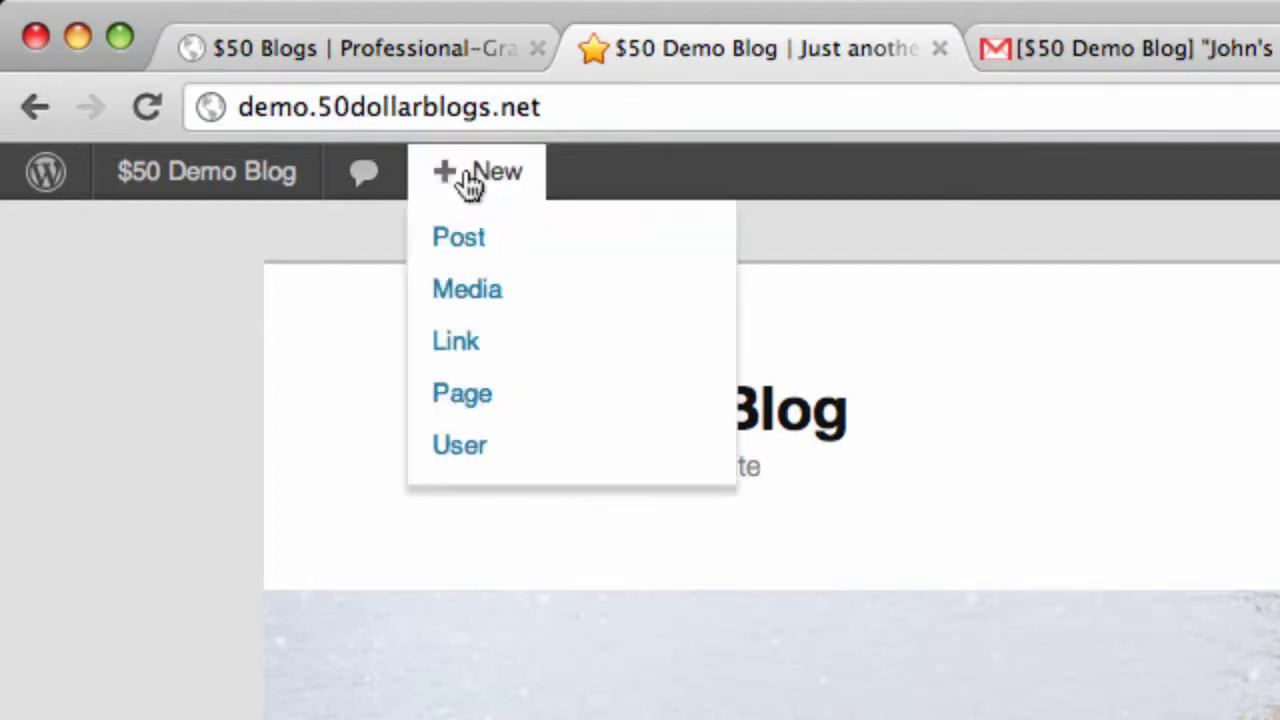
click(466, 448)
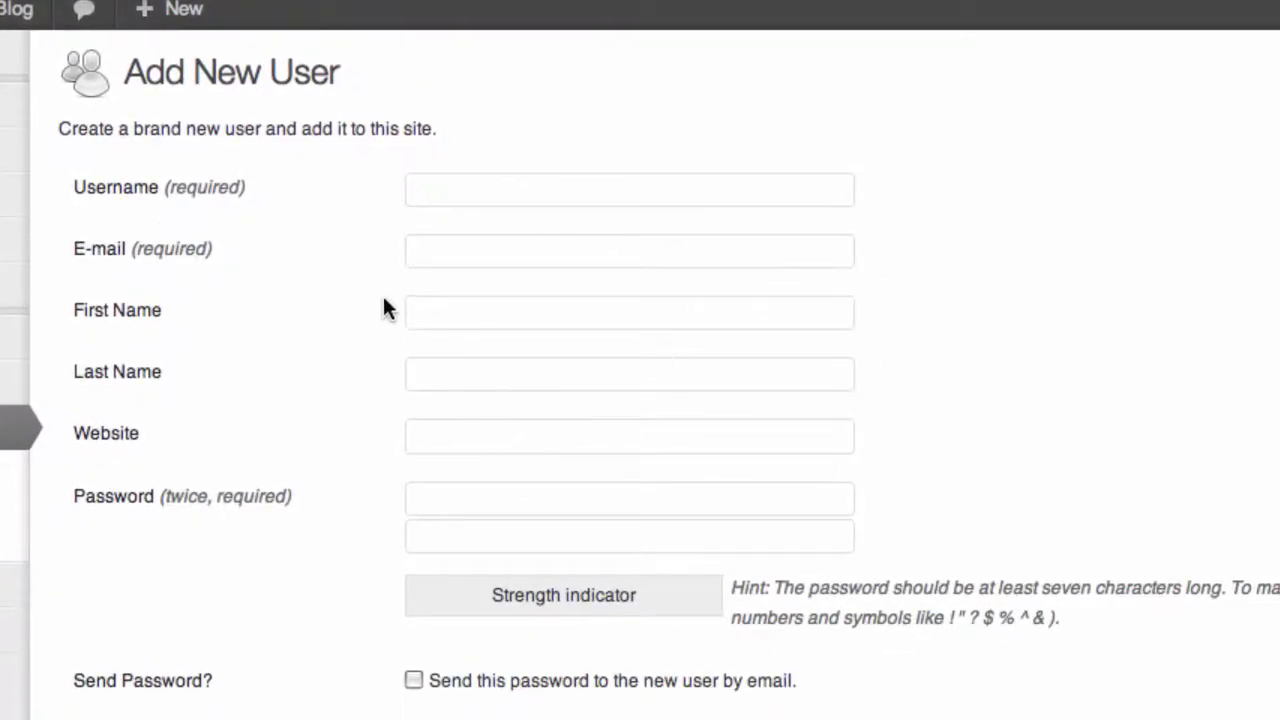
Enter the new user's username and e-mail address
click(491, 201)
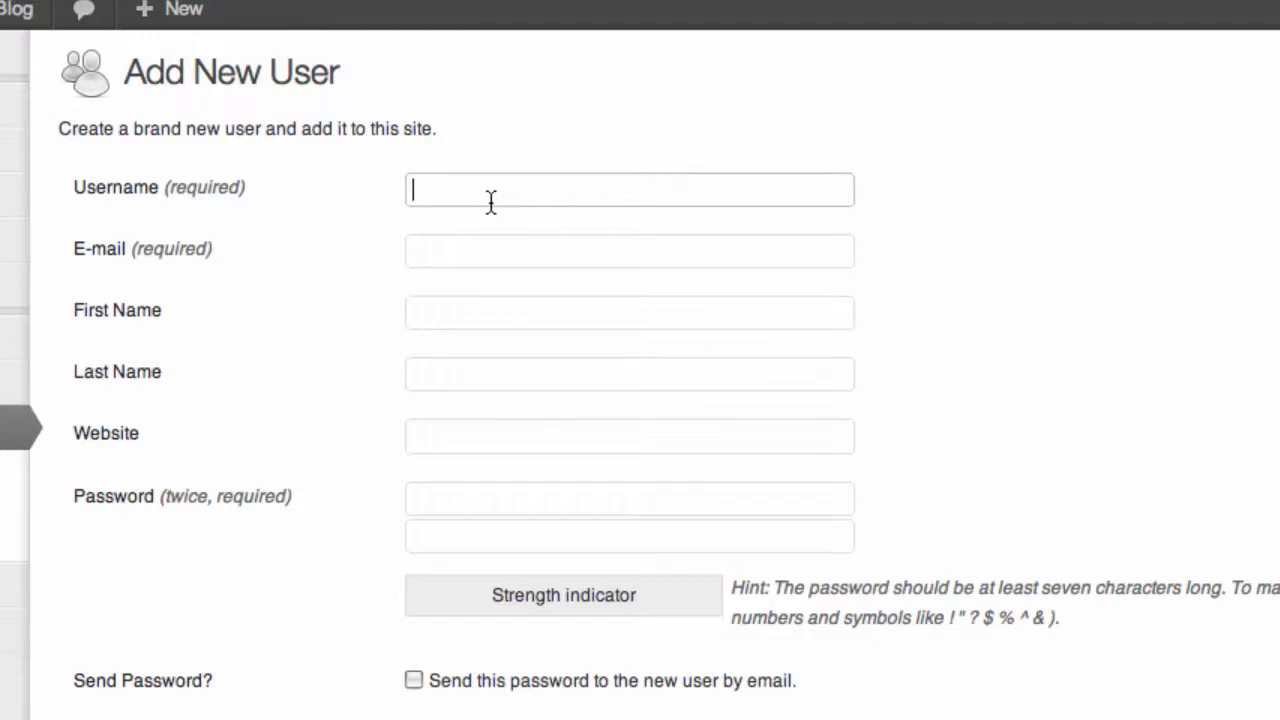
text(john)
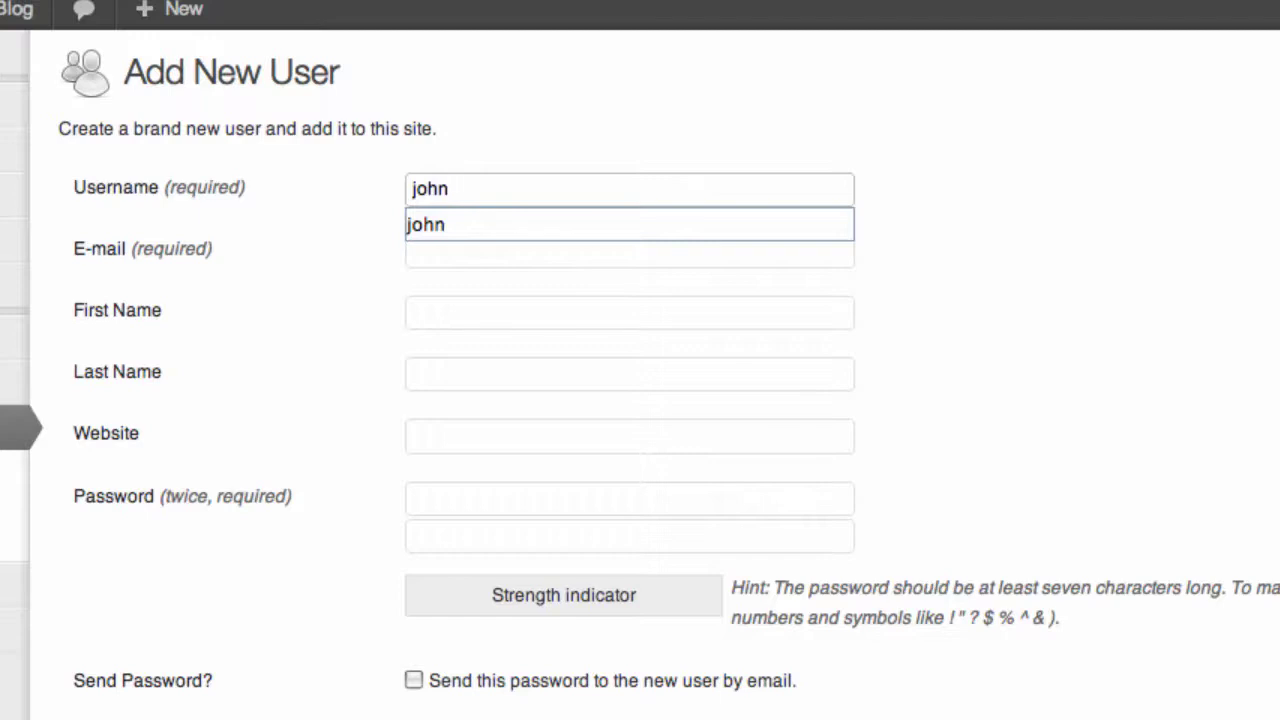
key(Tab)
text(jpo)
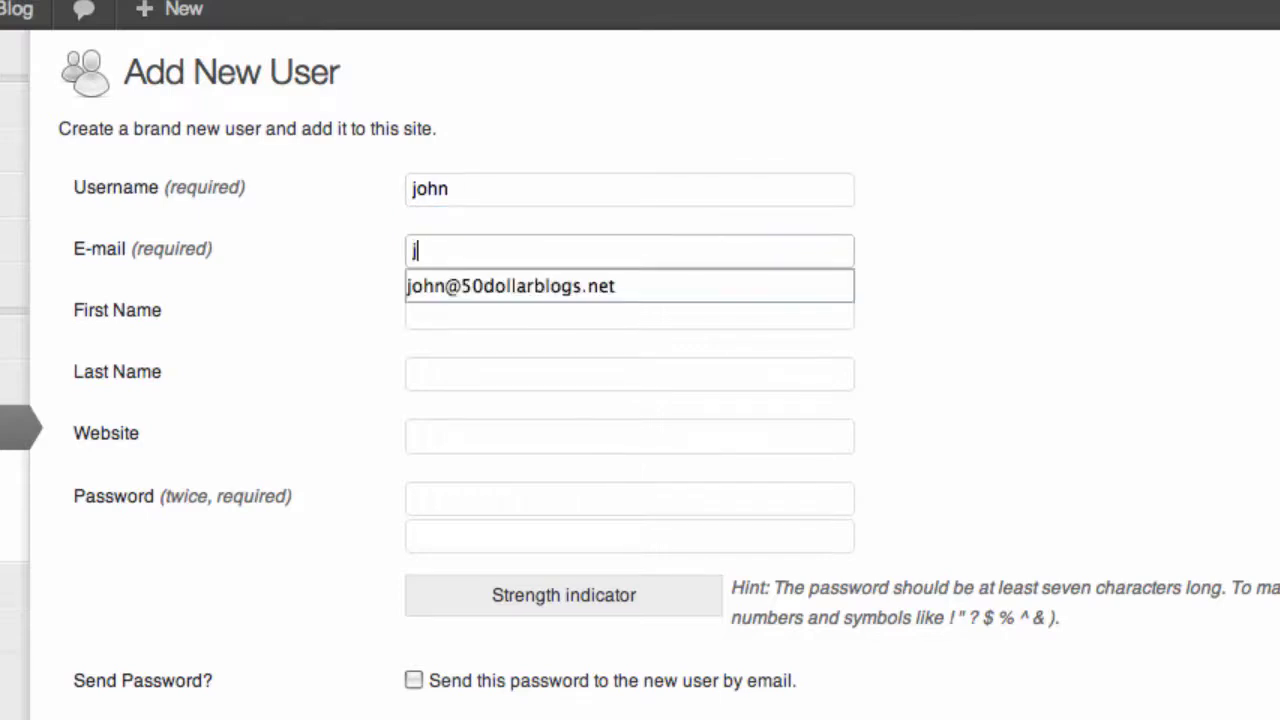
key(BackSpace)
key(BackSpace)
text(ohn)
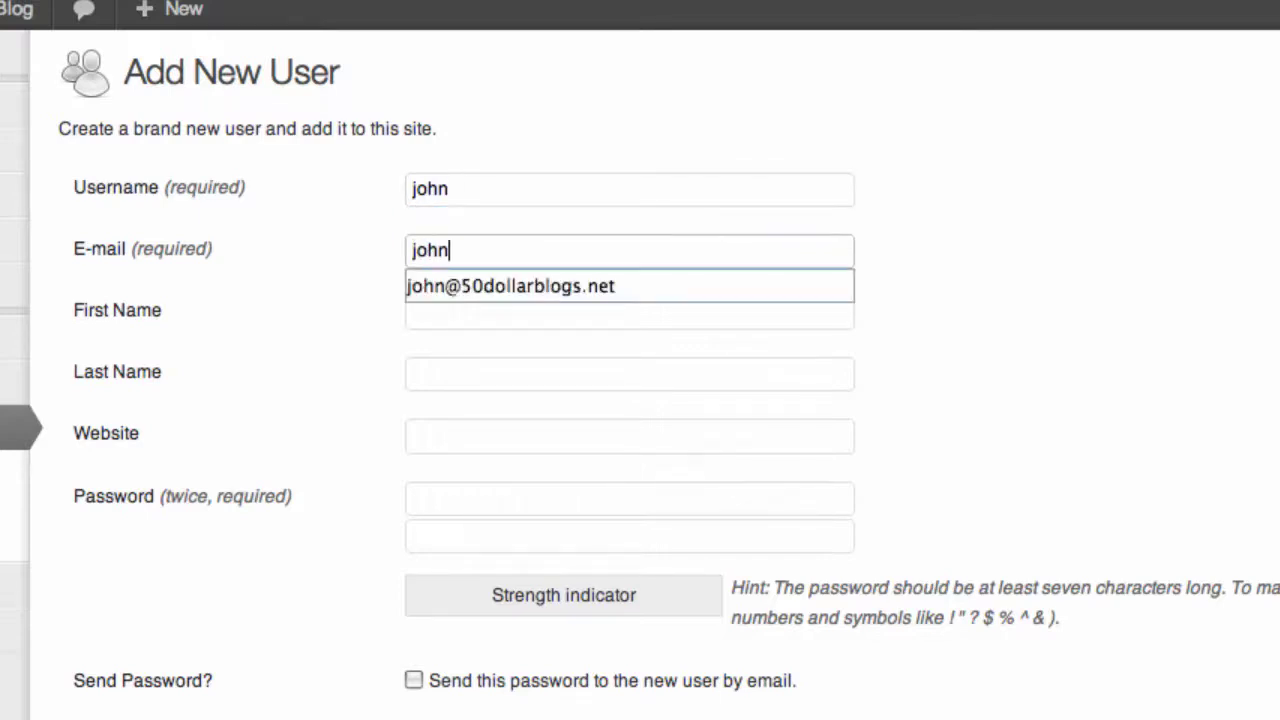
key(Down)
key(Tab)
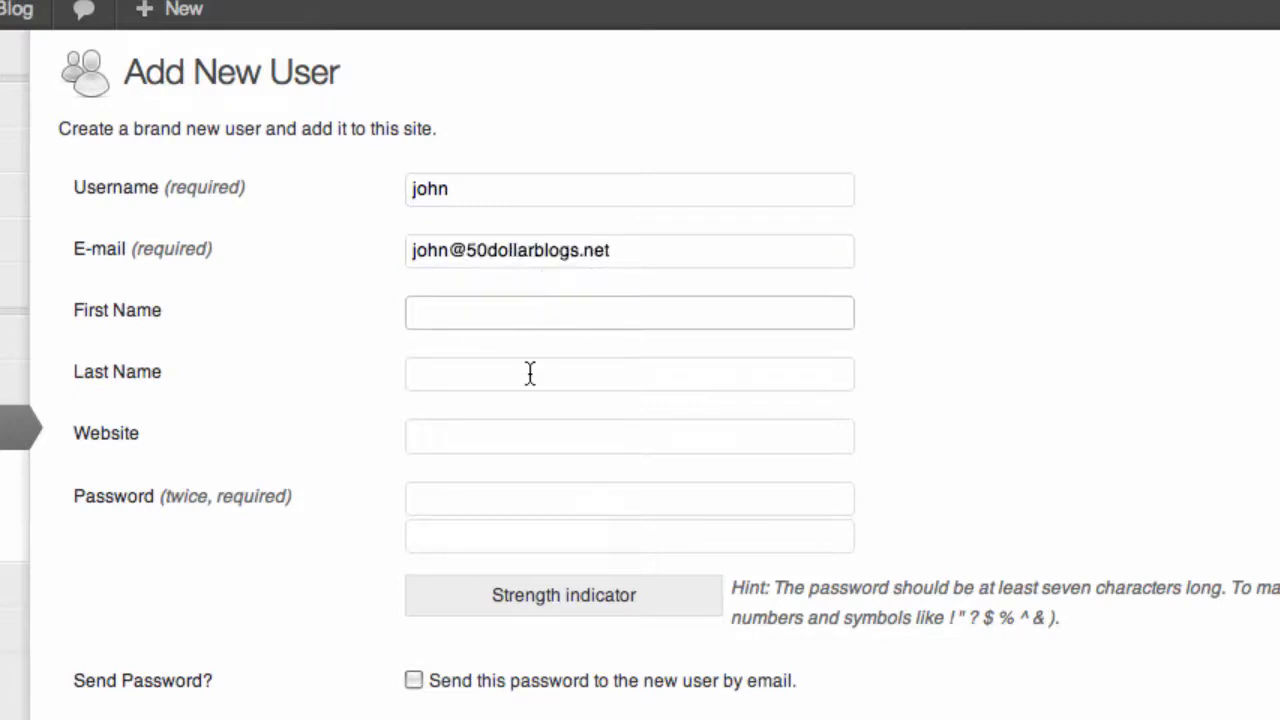
Give the user a matching password and the Contributor role, then create the account
click(471, 498)
text(test)
key(Tab)
text(test)
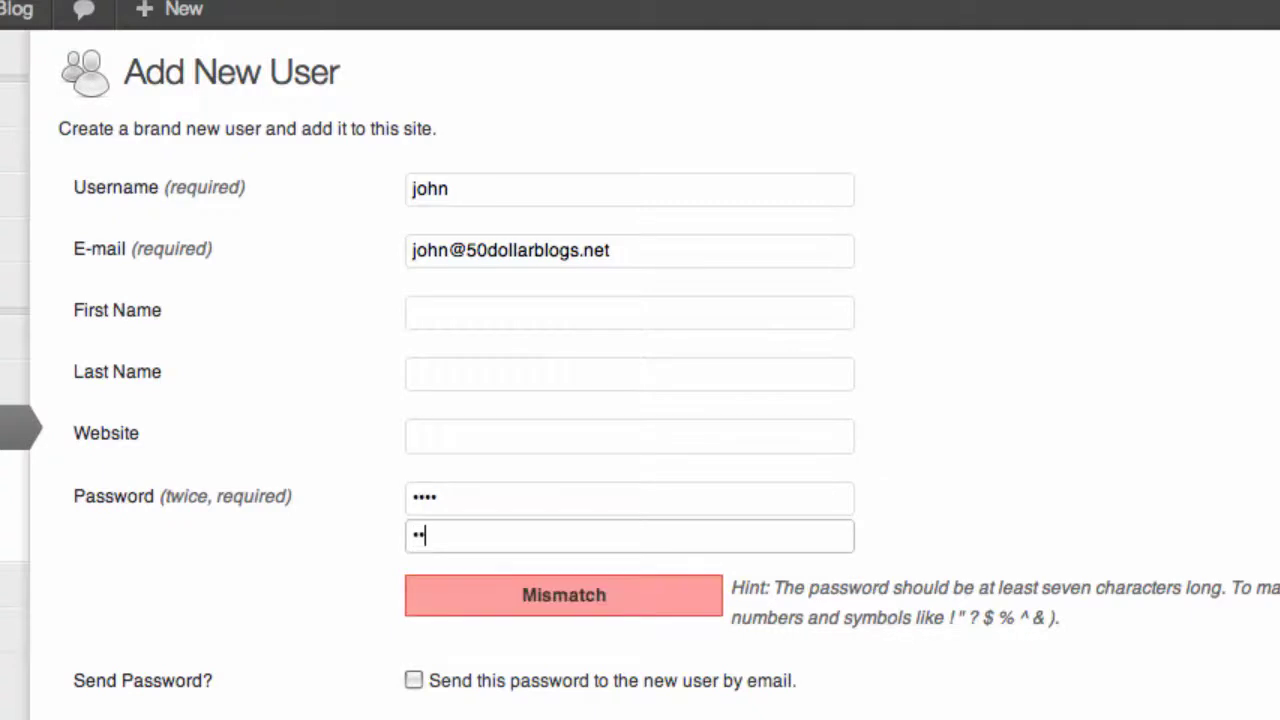
key(Tab)
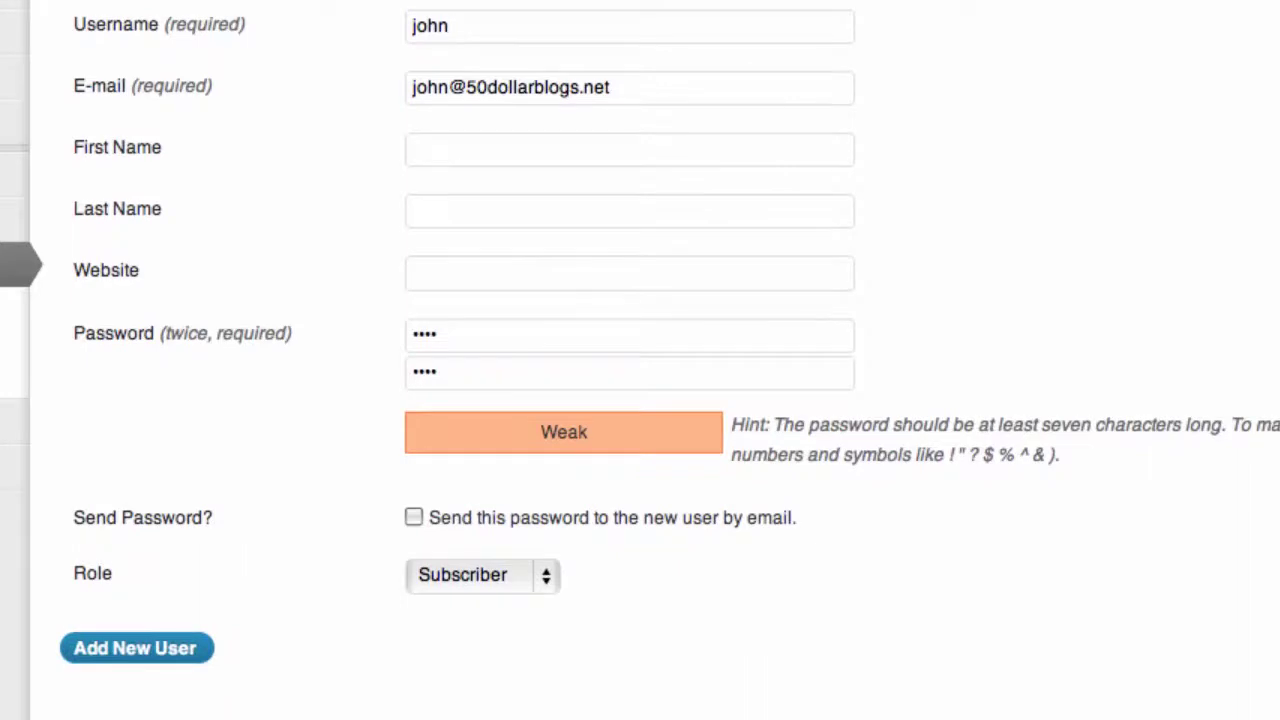
click(548, 580)
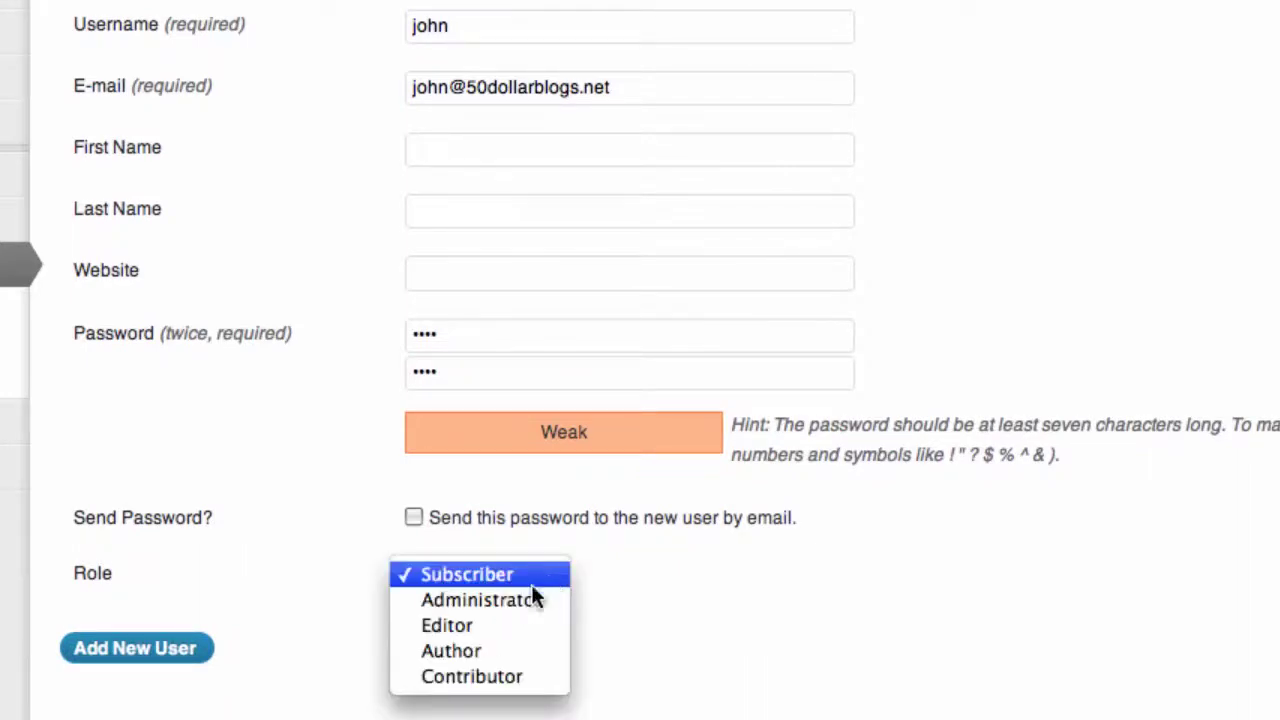
click(468, 679)
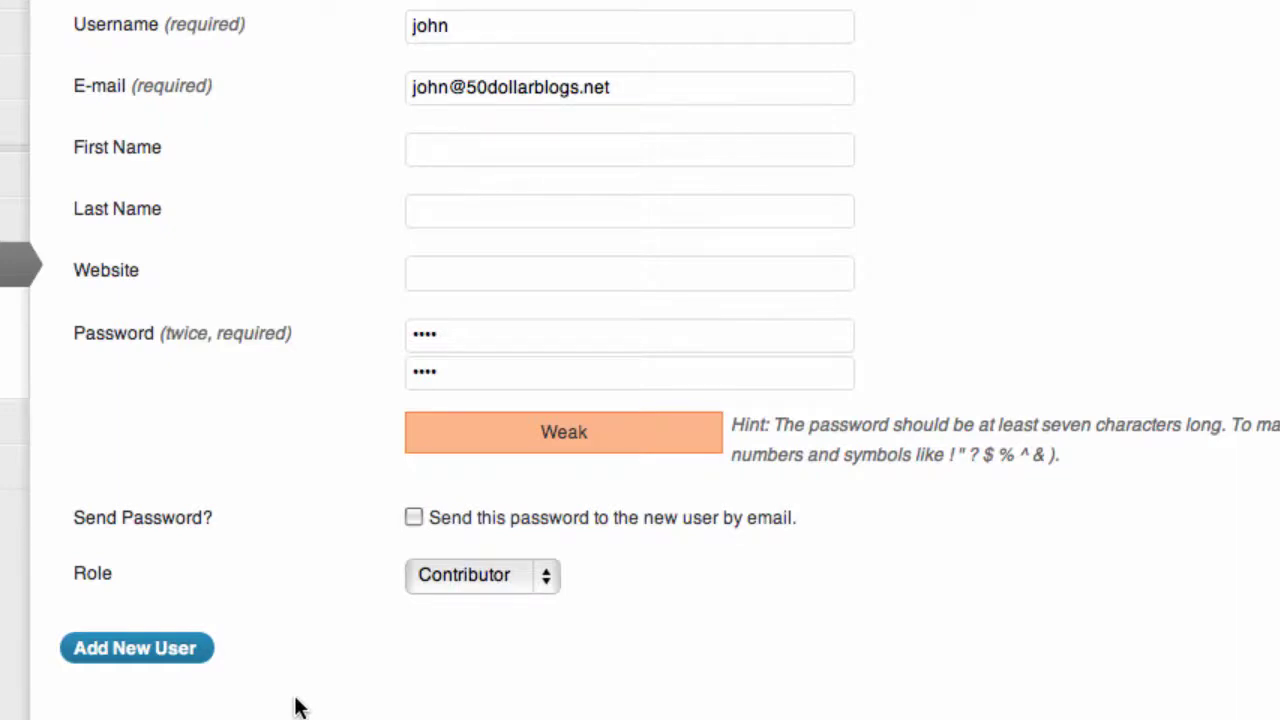
click(143, 658)
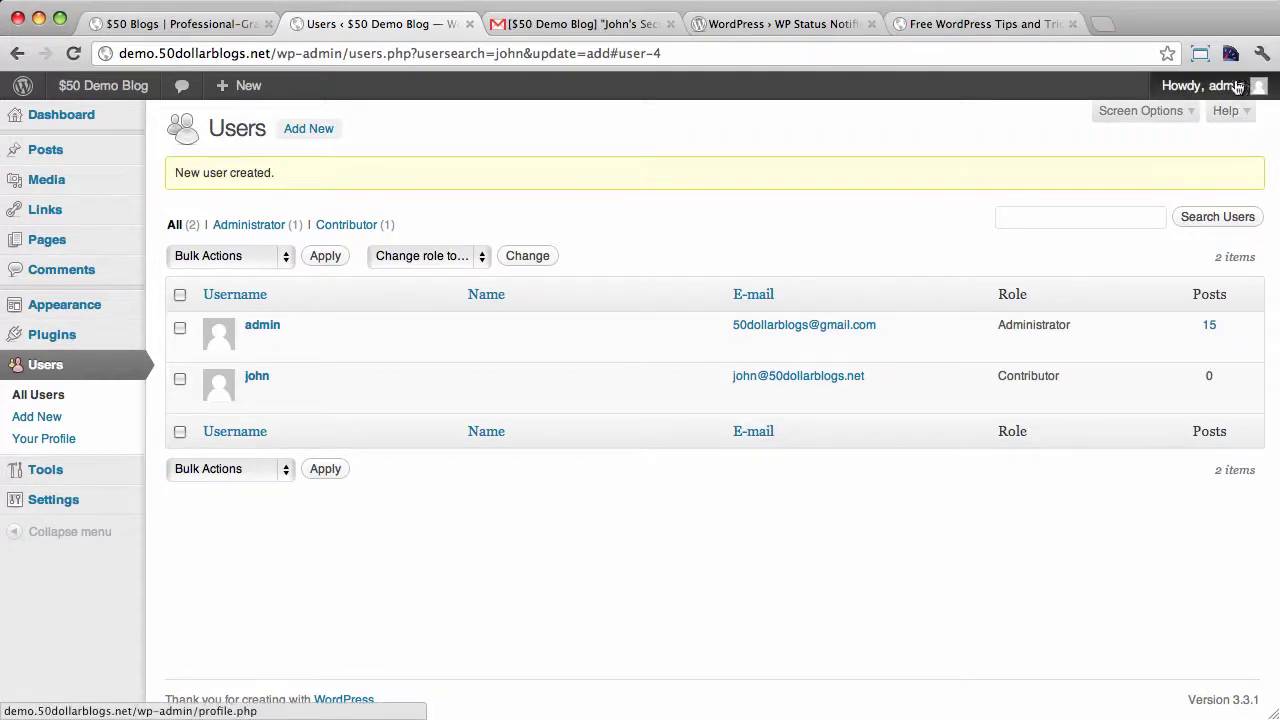
Log out of admin and sign in with the new contributor's username and password
mouse_move(1236, 88)
click(1156, 184)
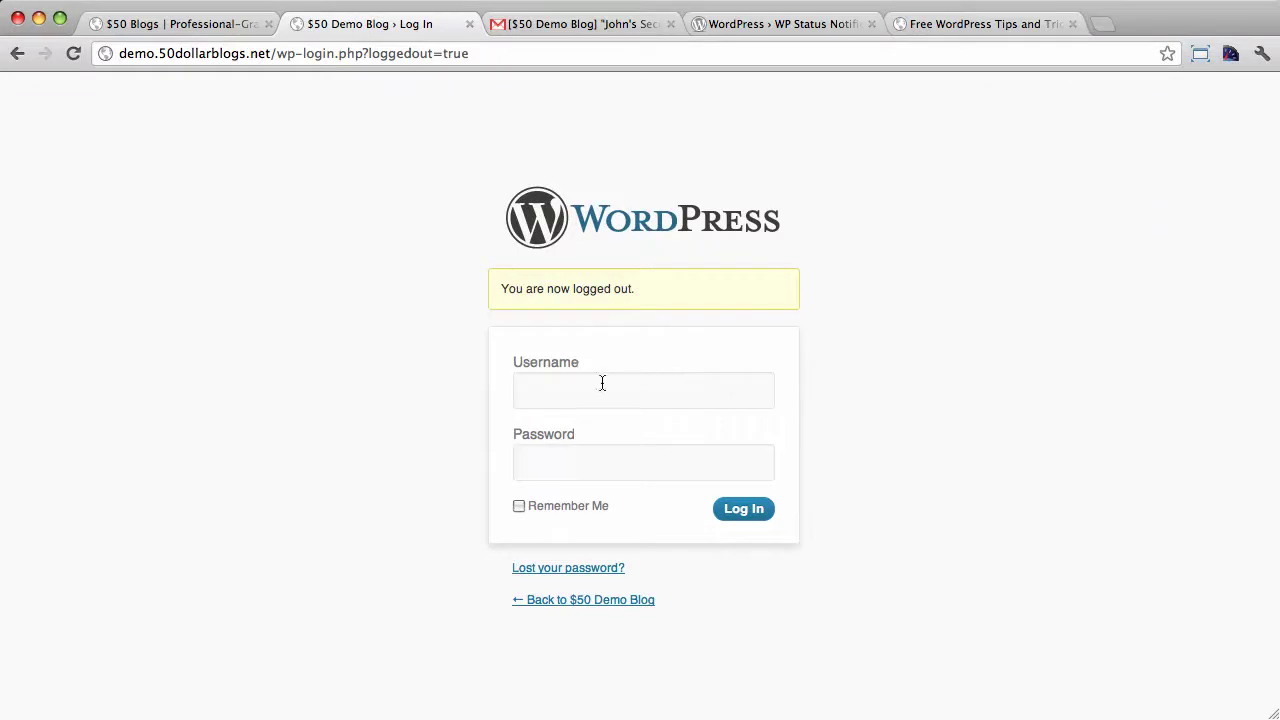
click(602, 383)
text(john)
key(Tab)
text(pa)
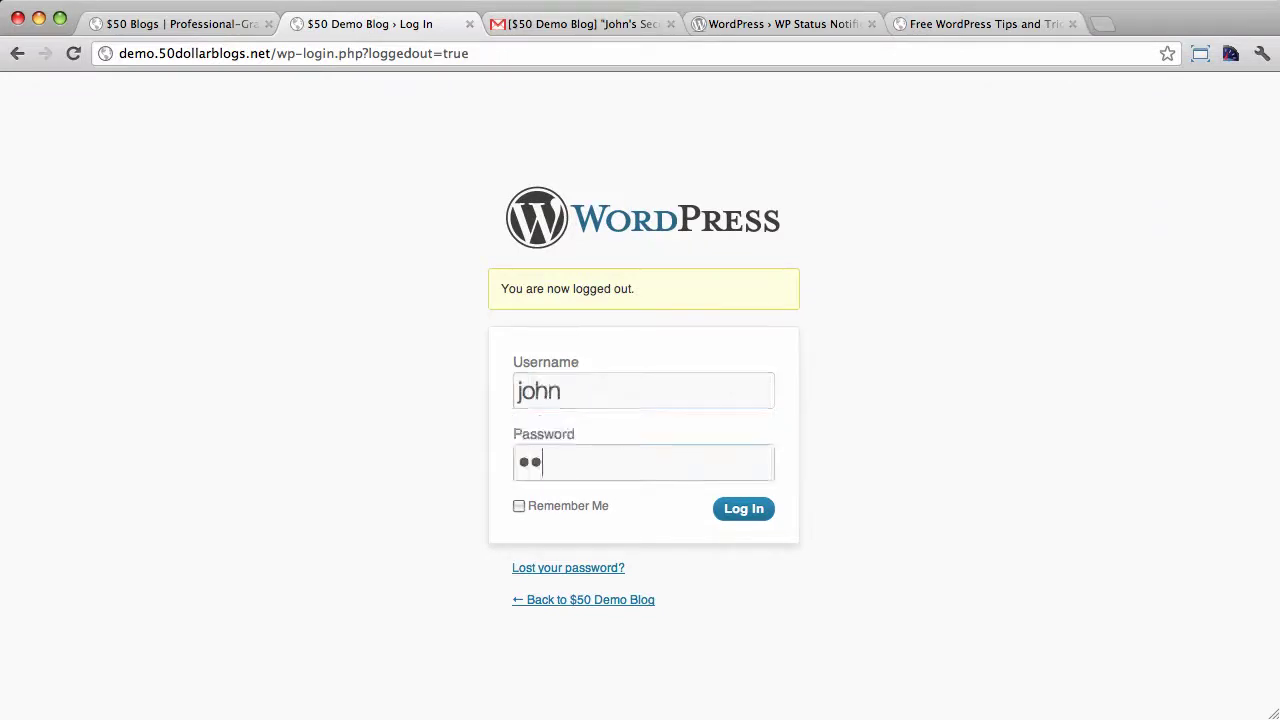
text(ss)
key(Return)
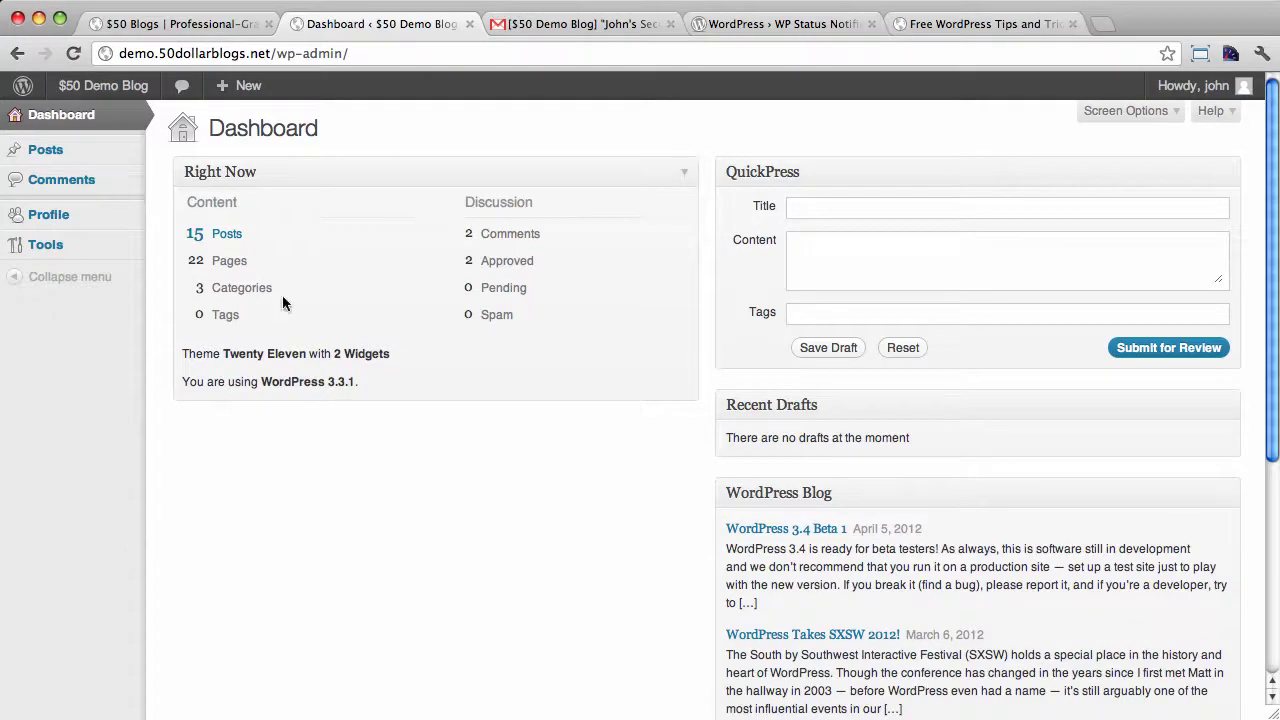
Write a post titled 'John's First Post' with lorem ipsum body text and submit it for review
mouse_move(80, 152)
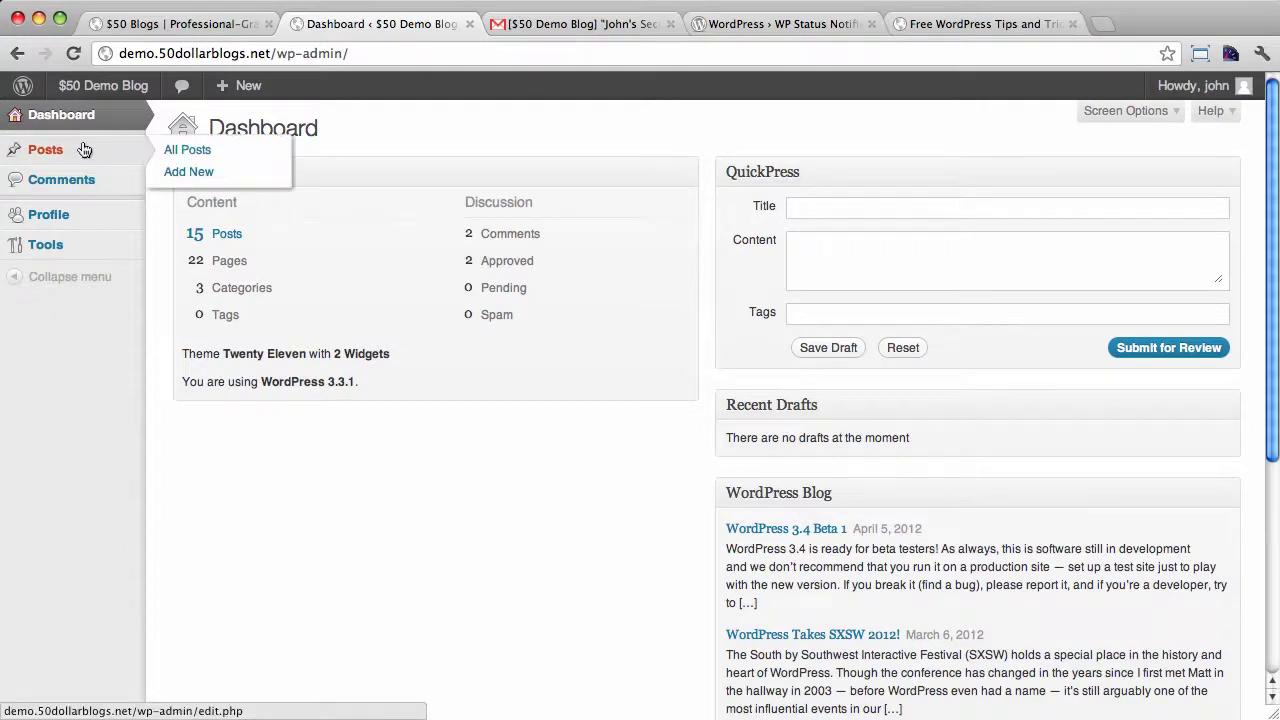
click(193, 172)
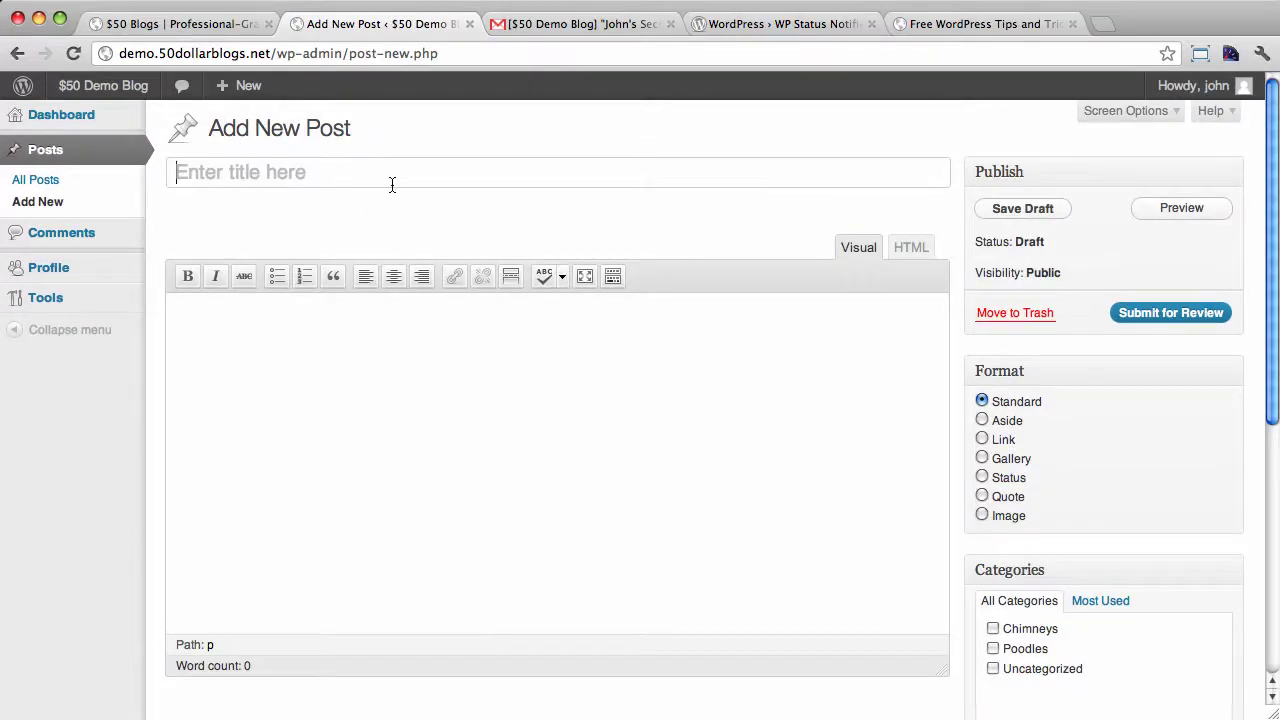
text(John's )
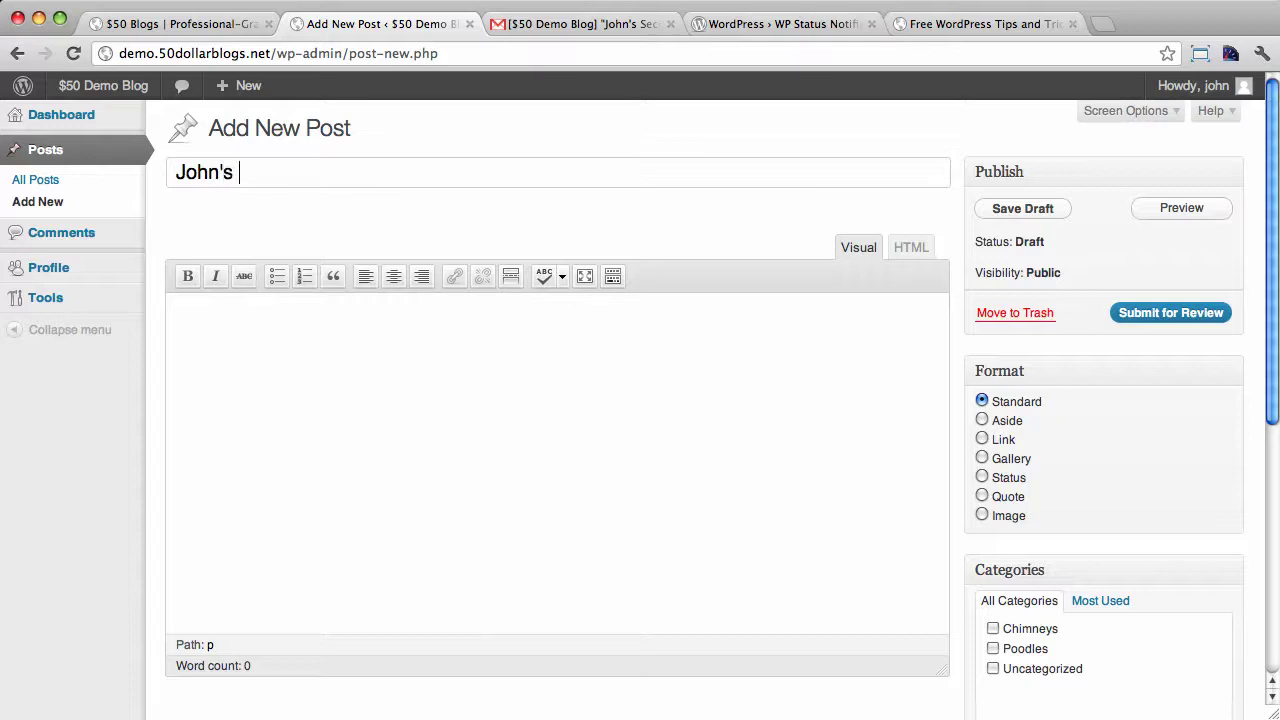
text(First Post)
key(Tab)
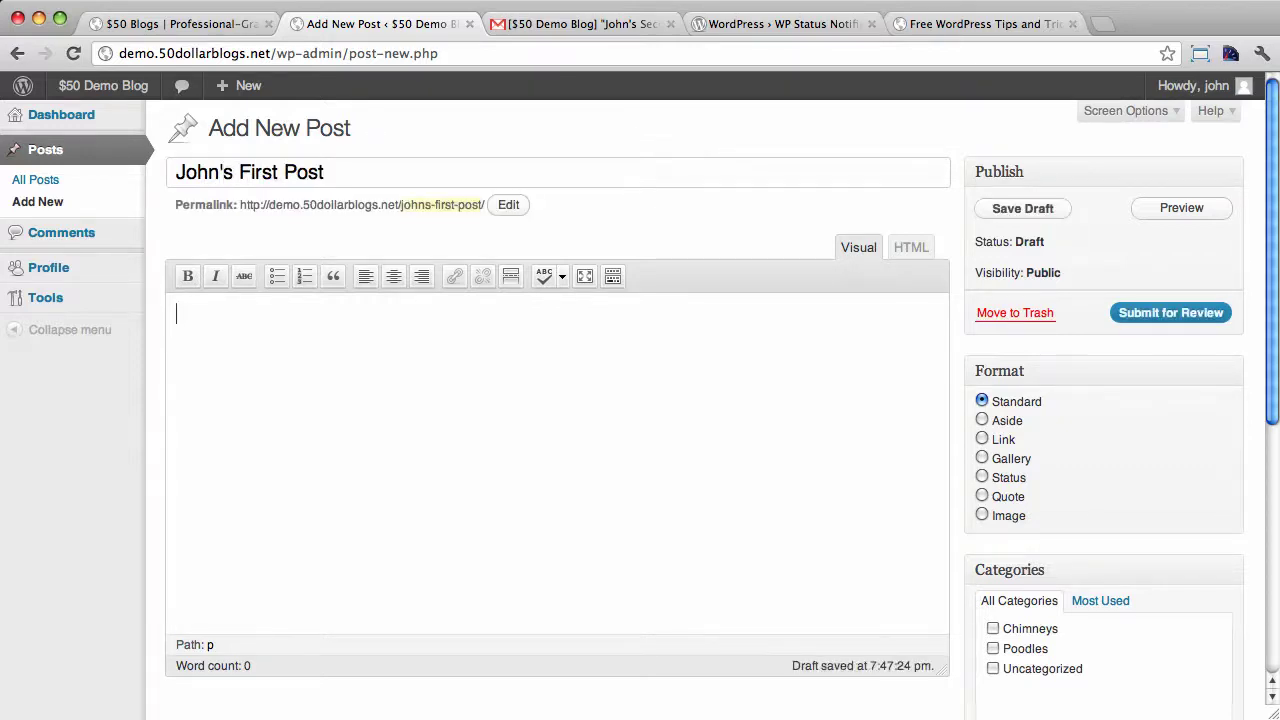
text(loremipsum)
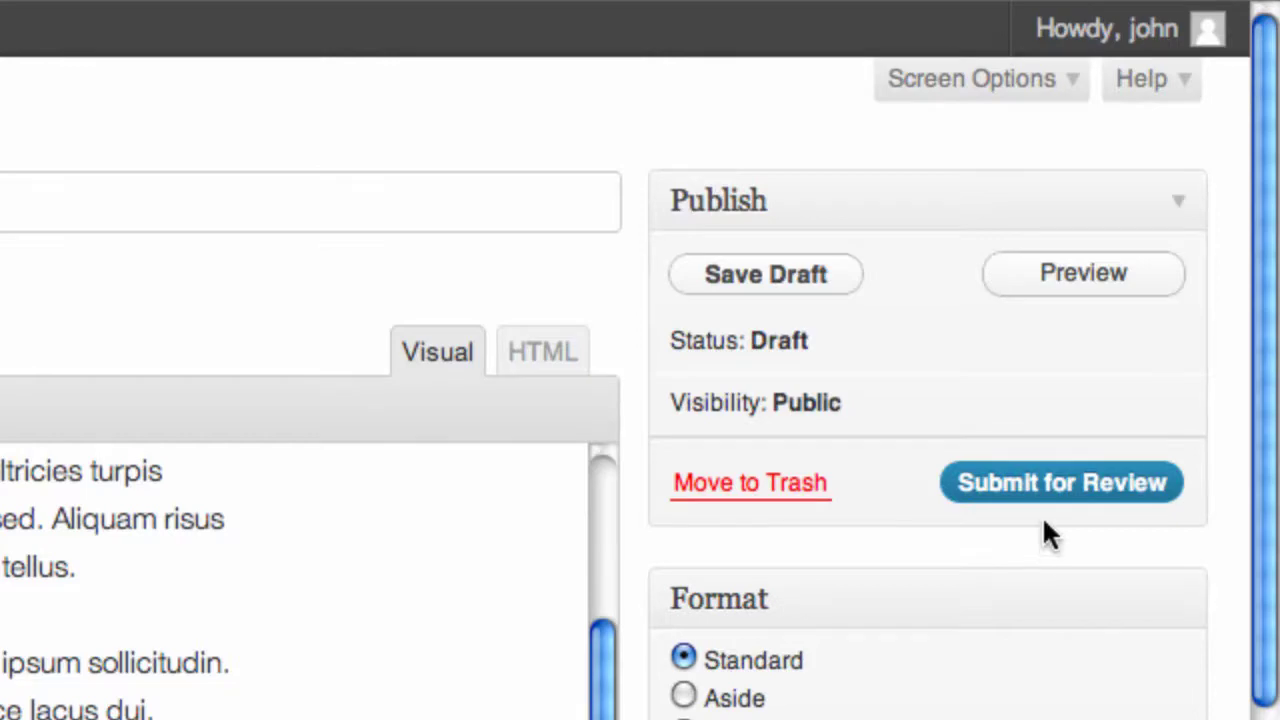
click(1068, 476)
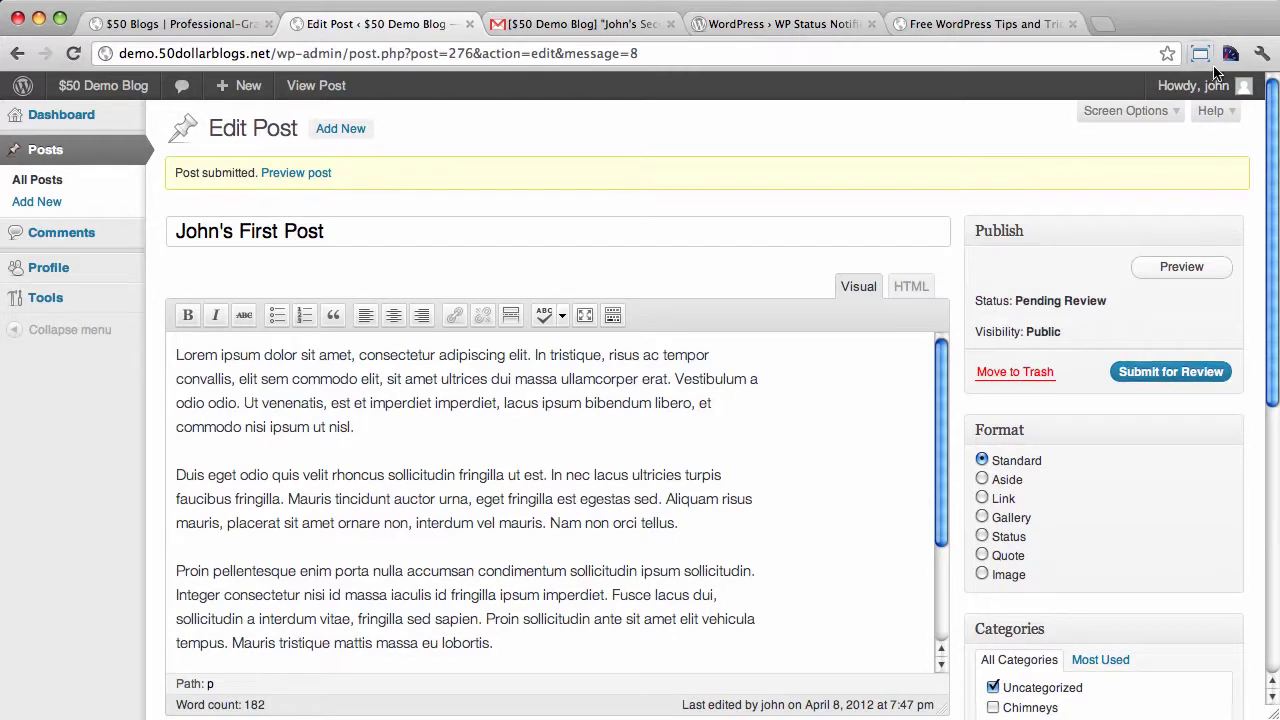
Sign out of the contributor account and log back in with the admin credentials
mouse_move(1205, 85)
click(1135, 183)
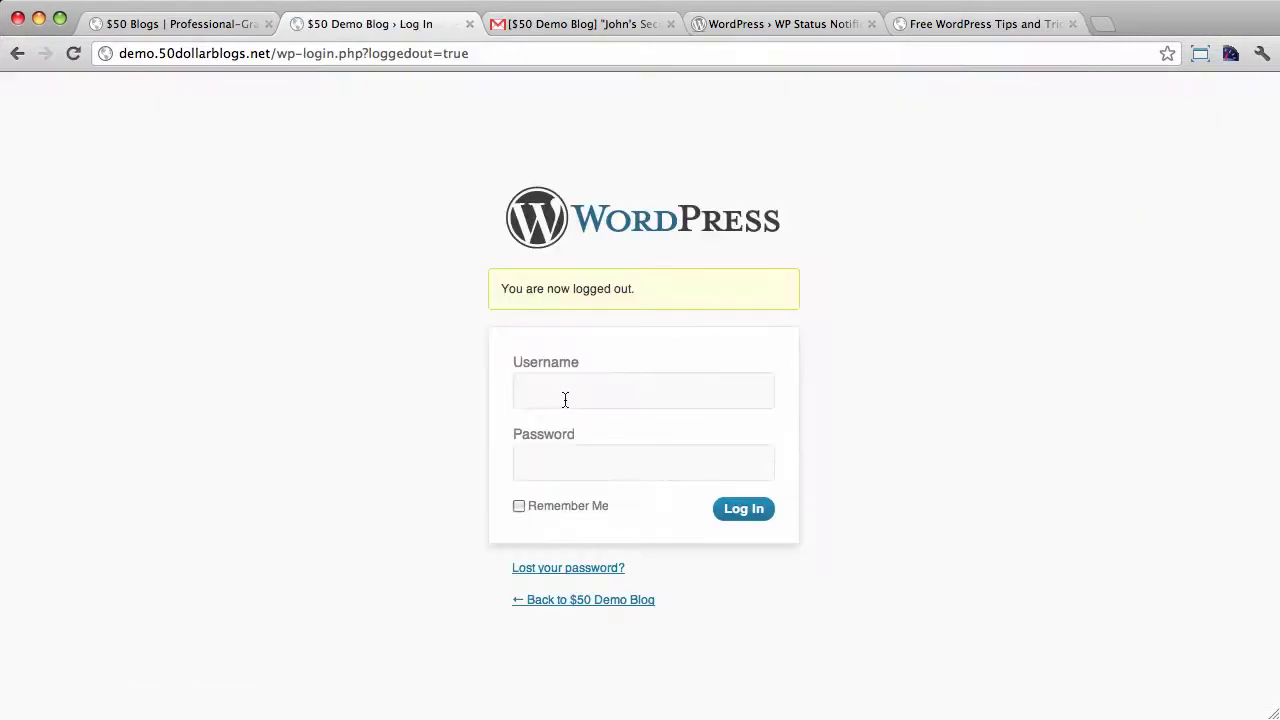
click(565, 400)
text(ad)
key(Down)
key(Tab)
text(p)
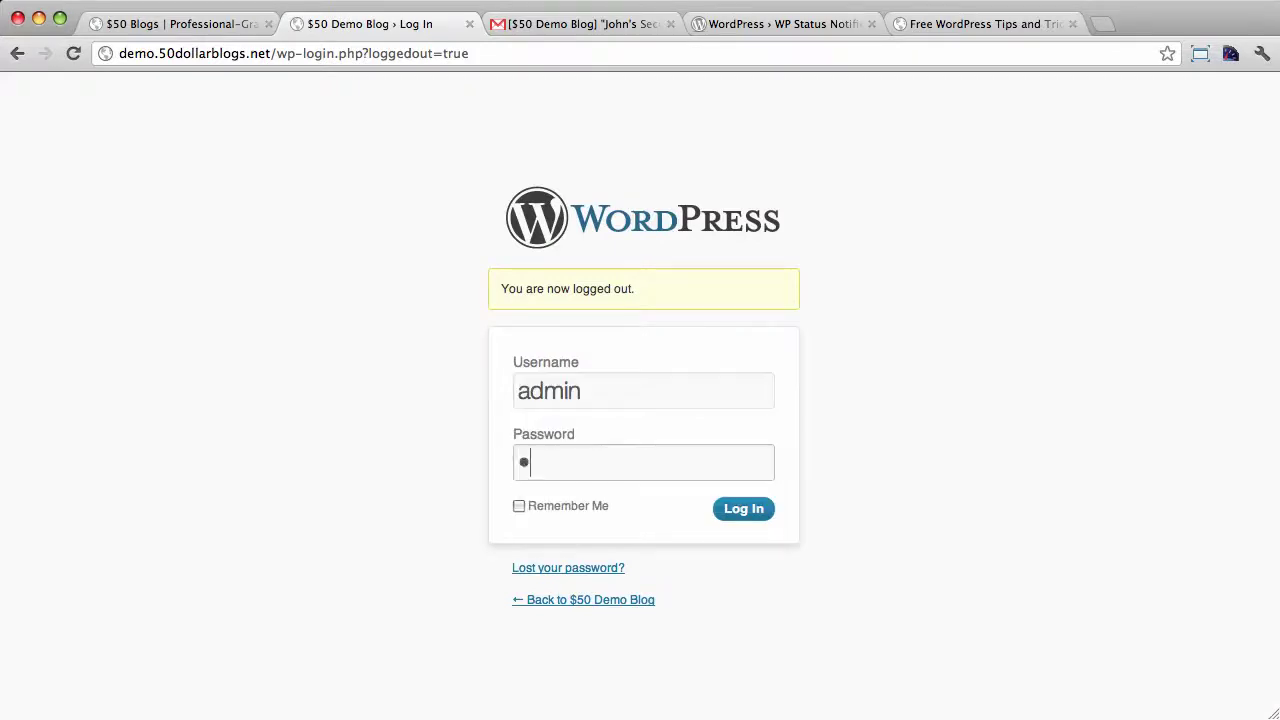
text(assword1234)
key(Return)
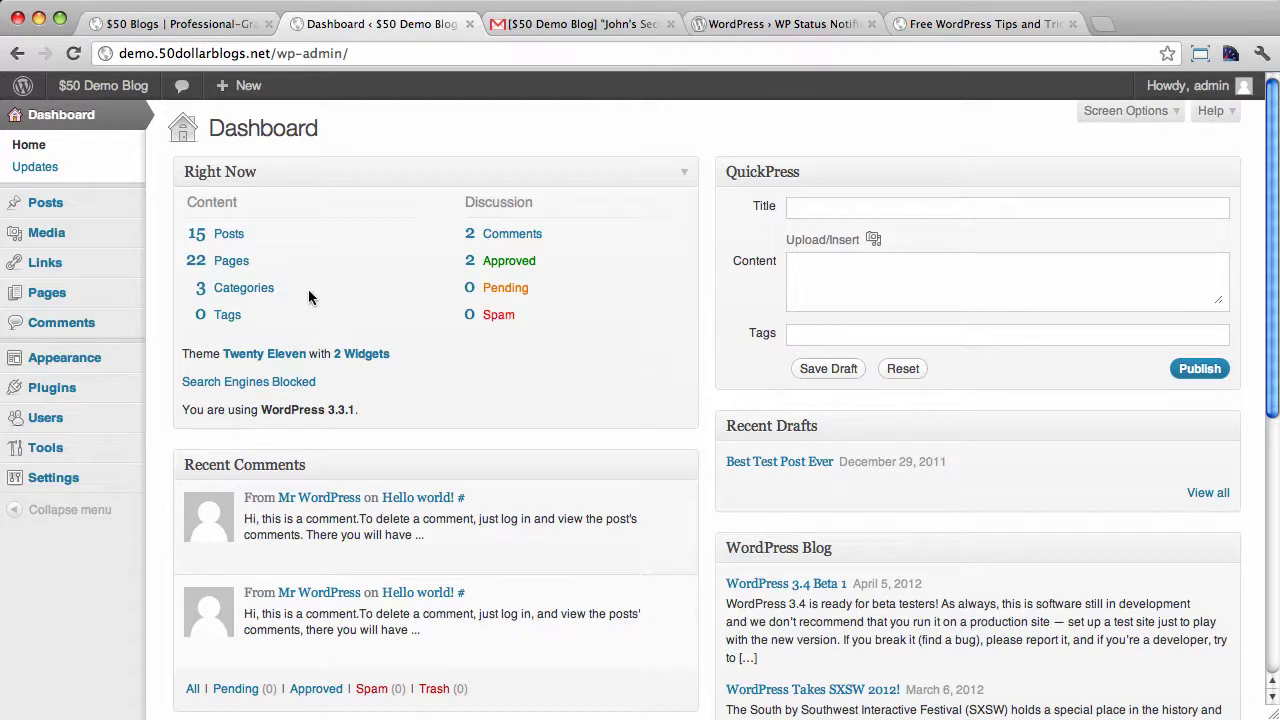
Open the pending 'John's First Post' from the Posts list in the editor and review its body
click(77, 205)
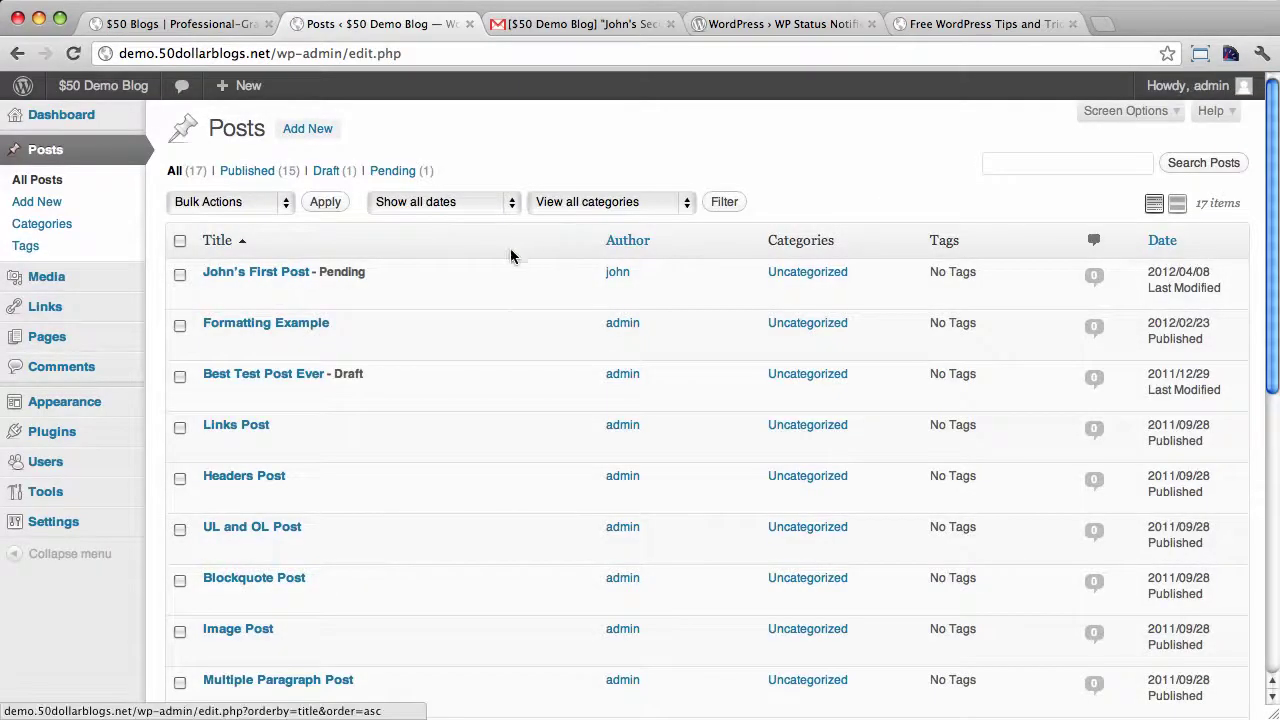
mouse_move(358, 274)
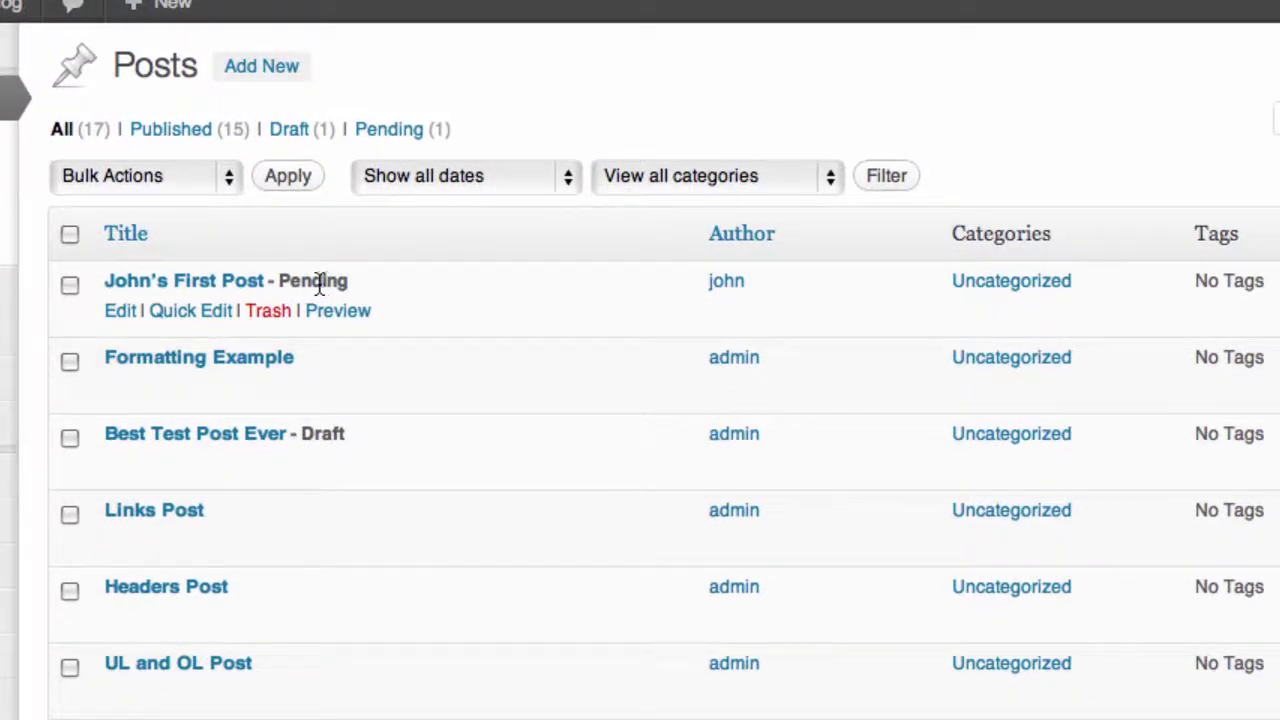
click(120, 310)
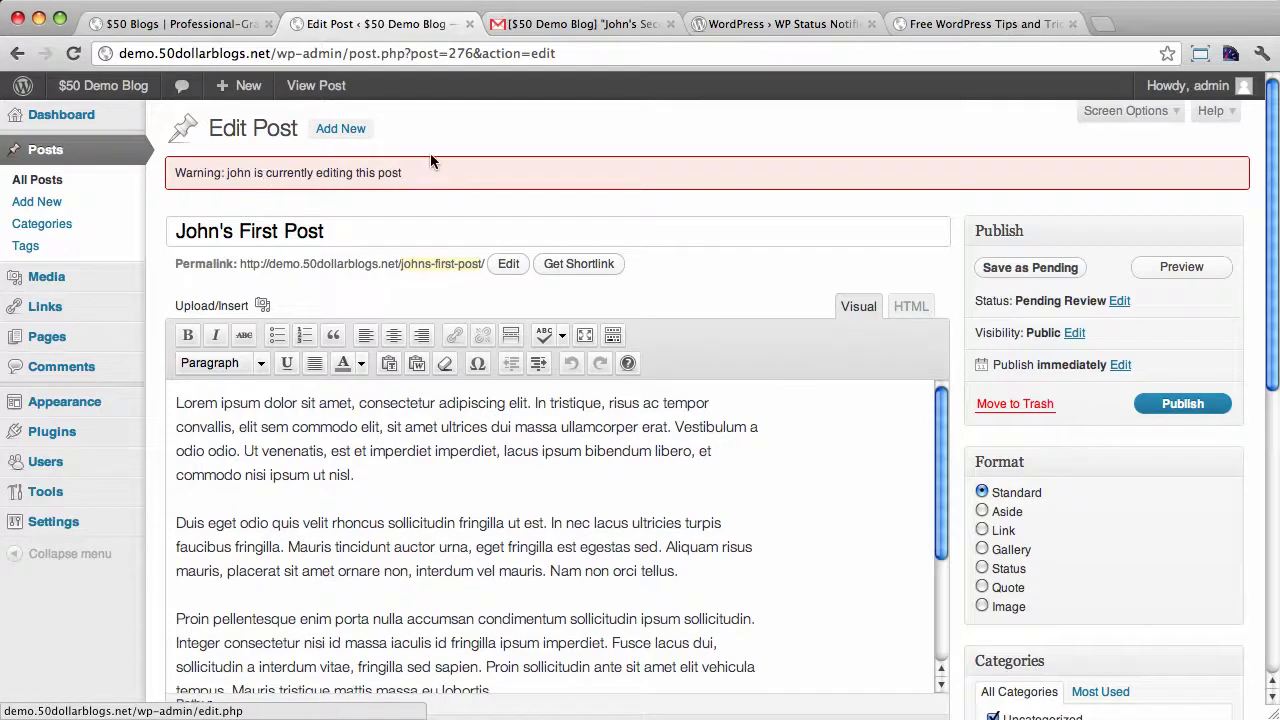
scroll(528, 159, down, 1)
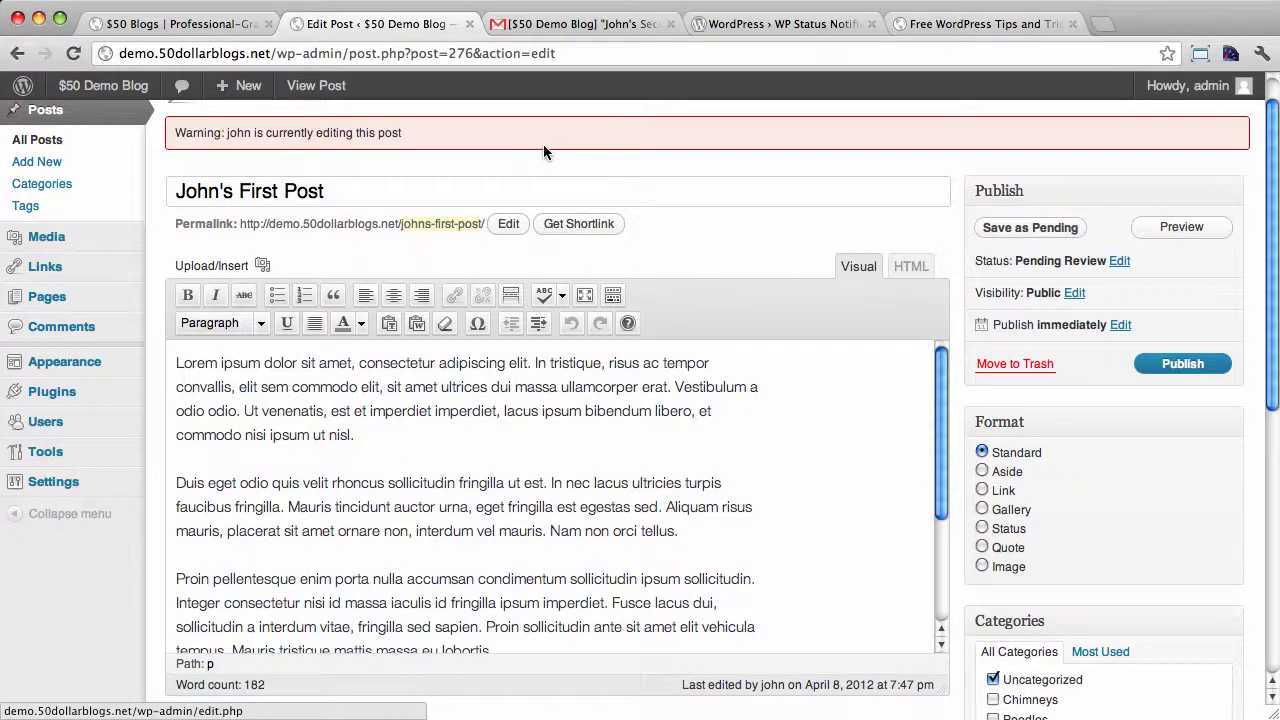
scroll(544, 147, up, 1)
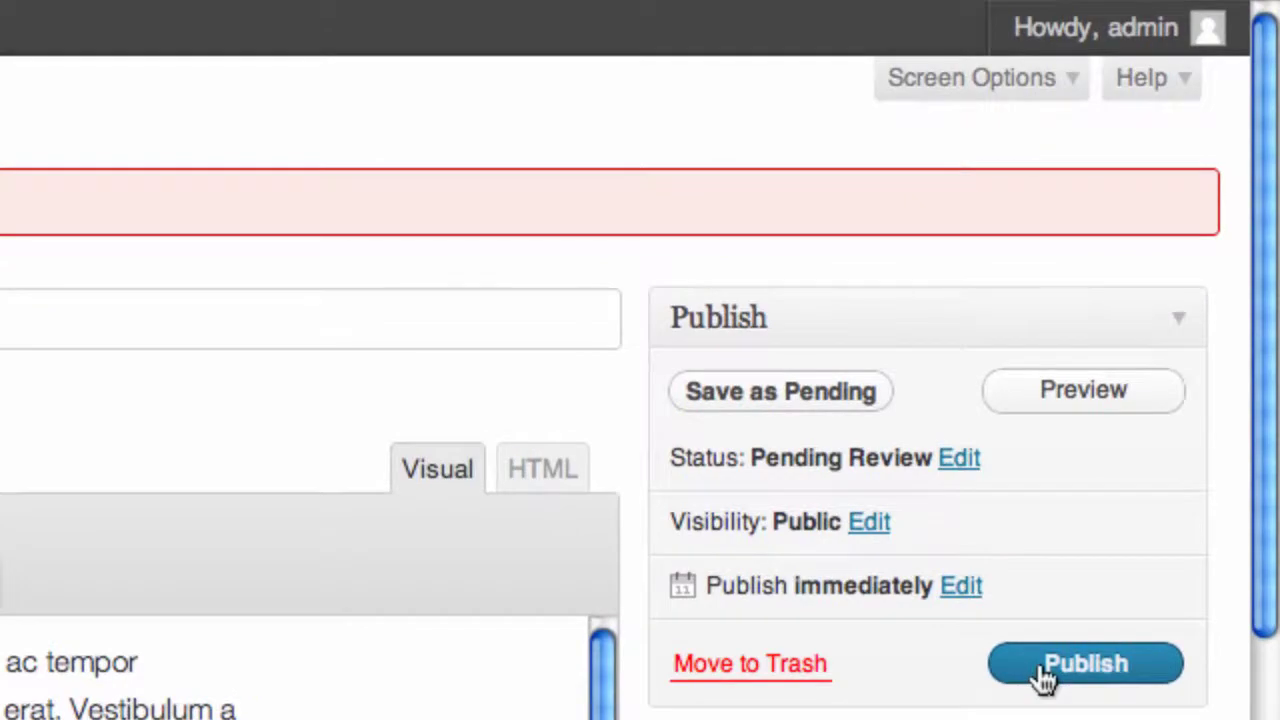
Publish 'John's First Post', then glance at the WP Status Notifier plugin tab and return
click(1036, 666)
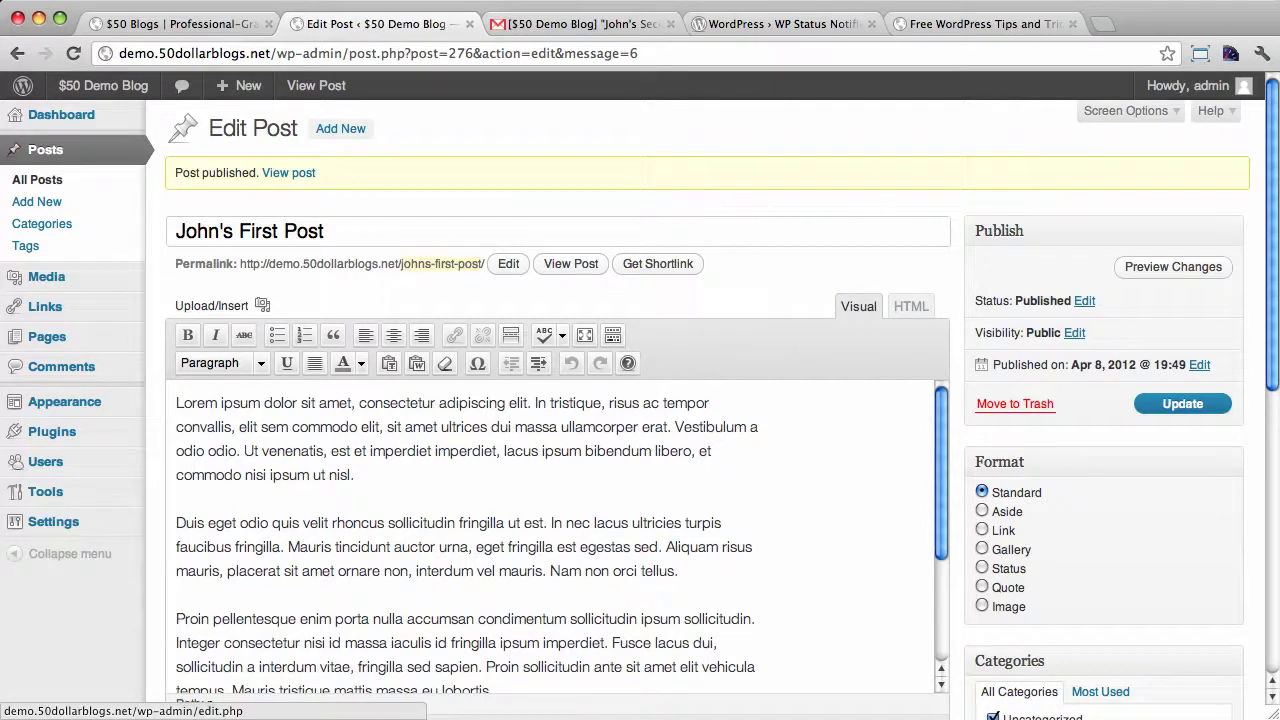
click(923, 470)
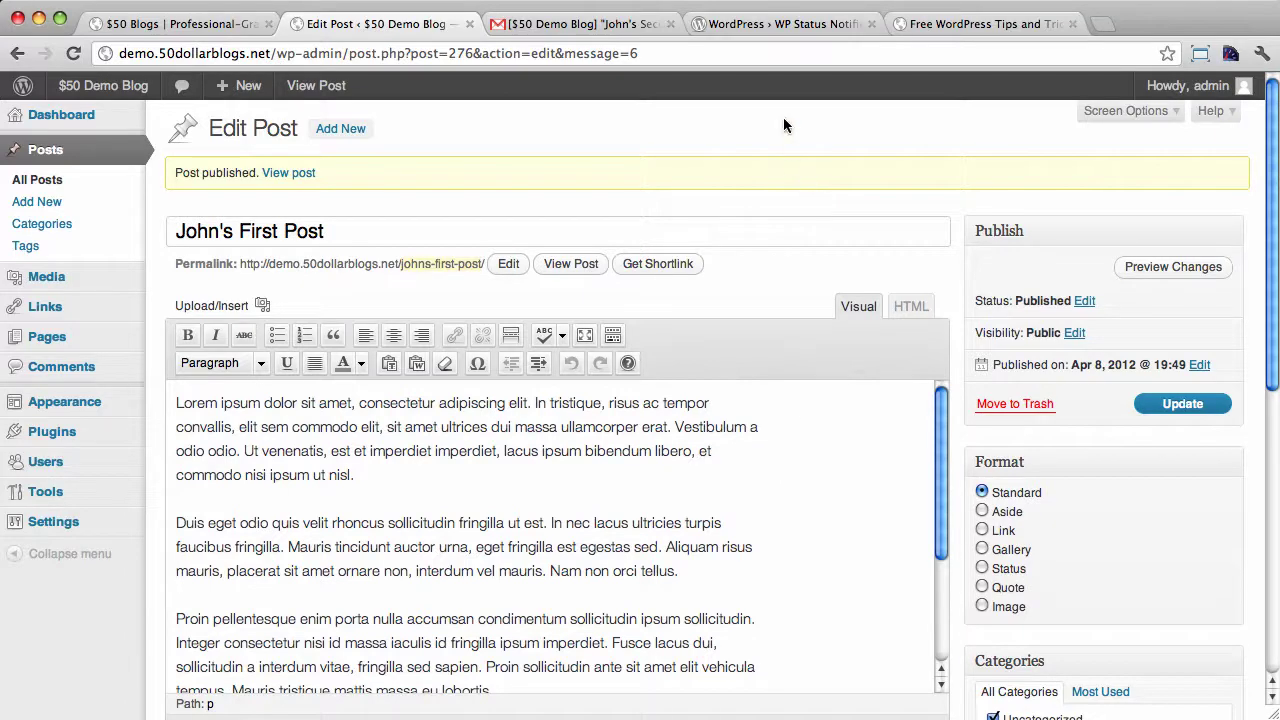
click(775, 28)
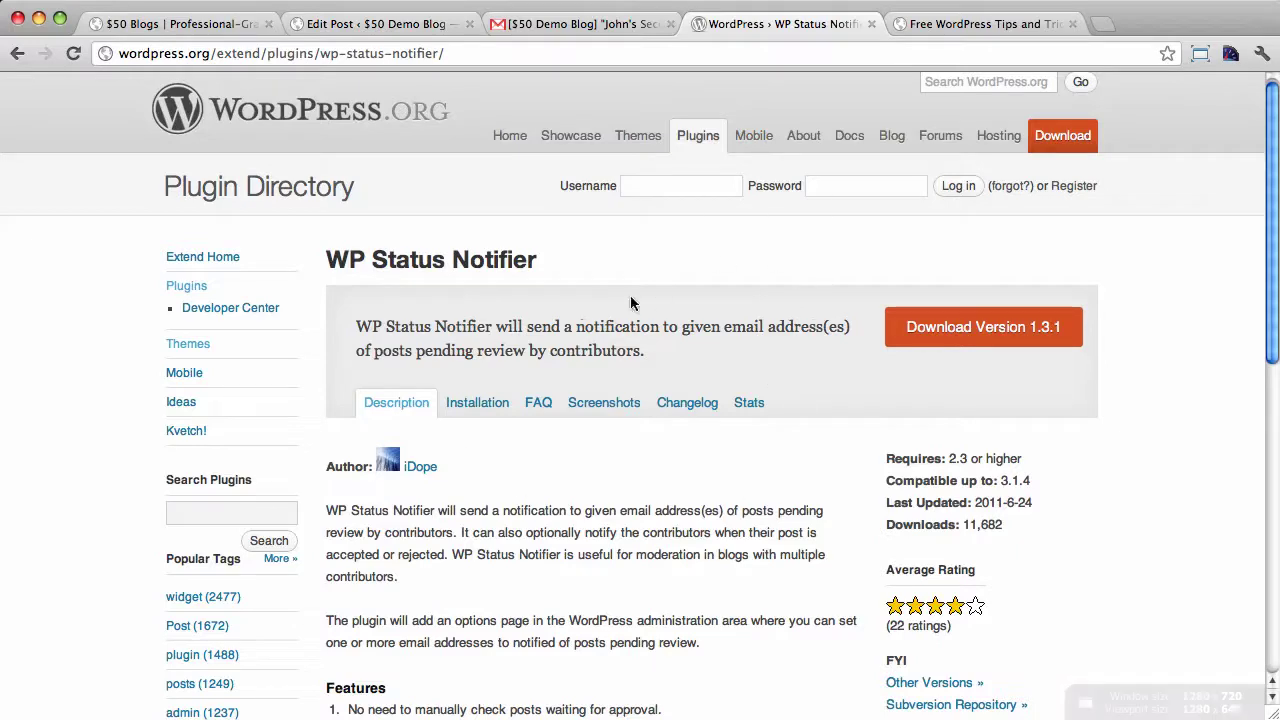
click(365, 25)
mouse_move(48, 432)
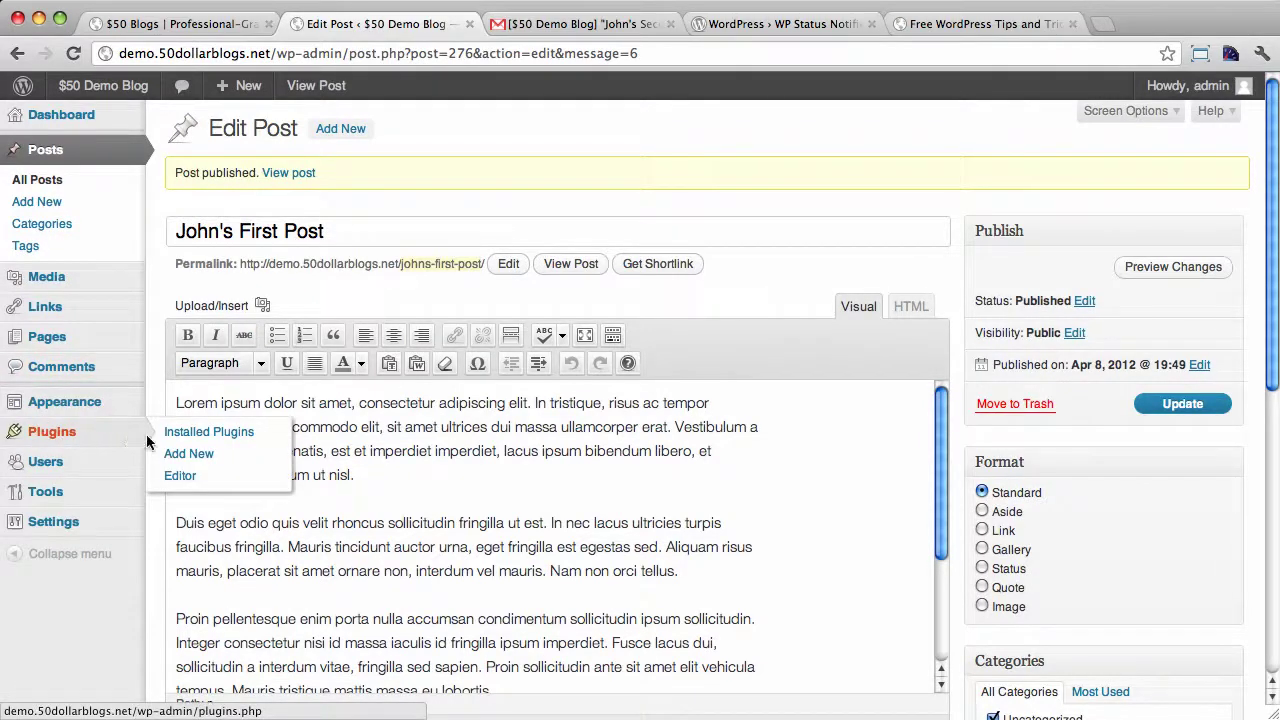
Activate WP Status Notifier from the Installed Plugins list
click(120, 437)
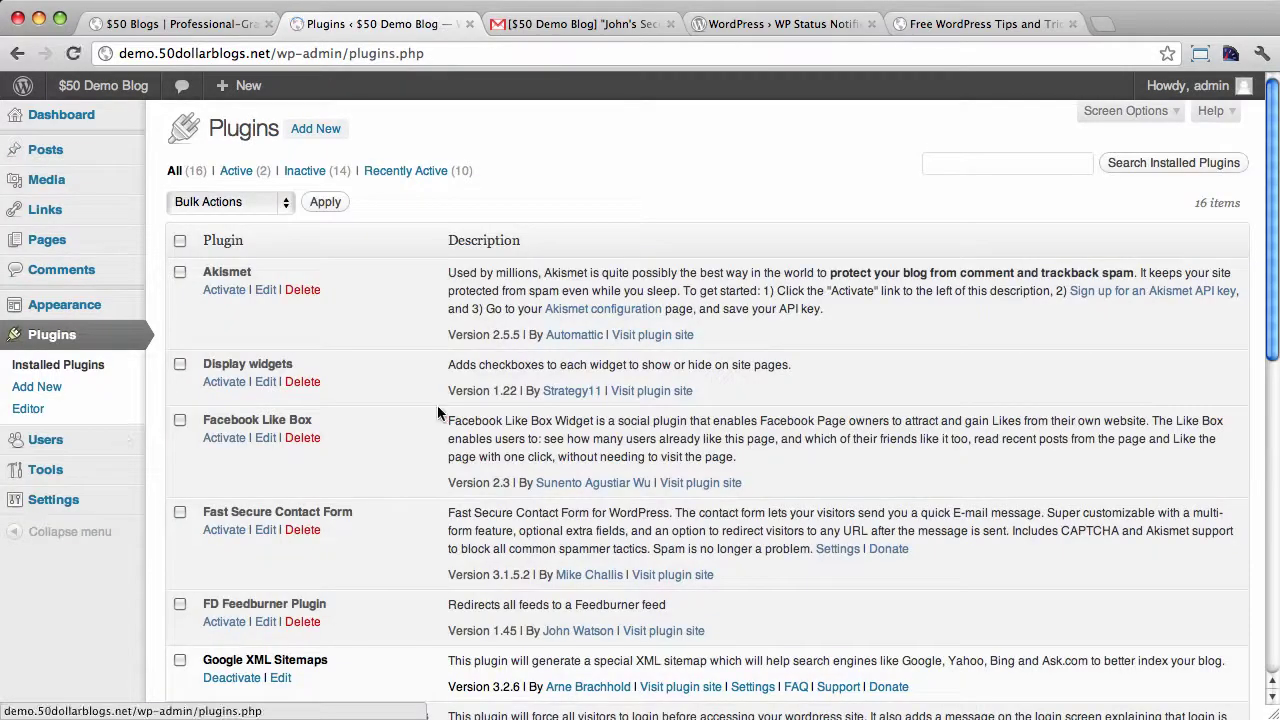
scroll(437, 405, down, 10)
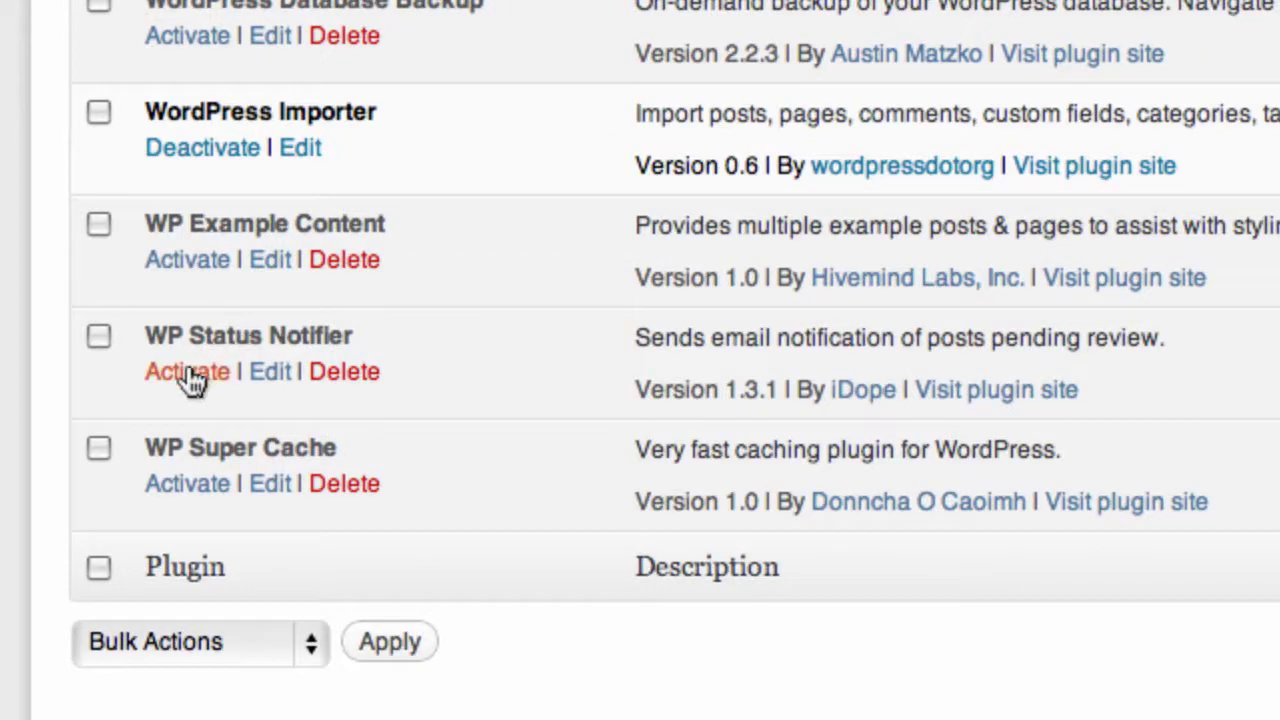
click(188, 372)
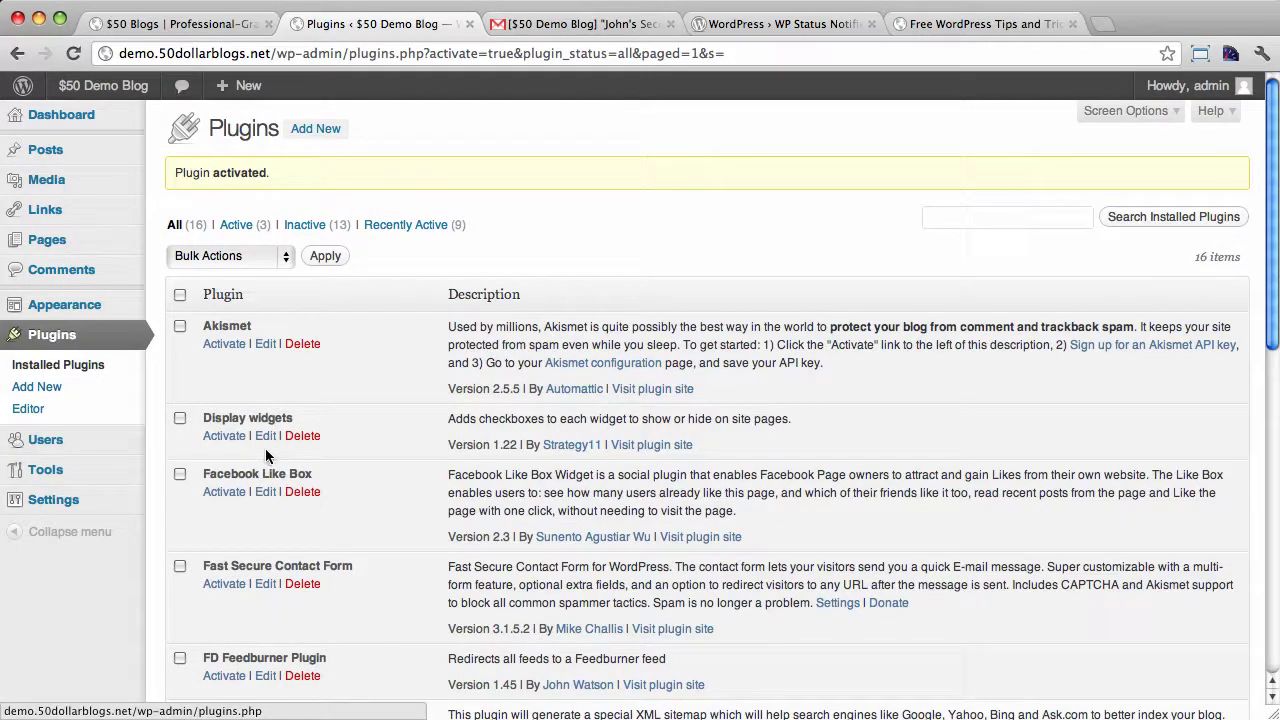
Open Status Notifications settings, focus the pending-review address field, then check the Gmail notification
mouse_move(62, 499)
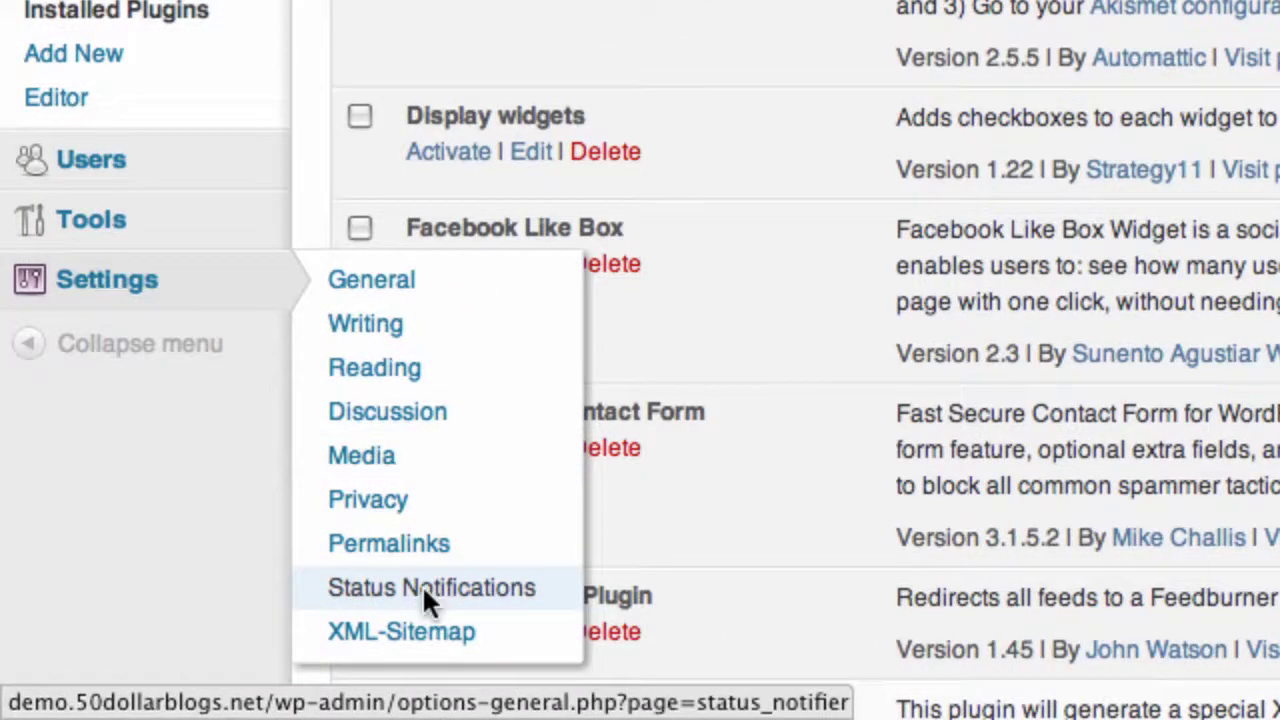
click(422, 588)
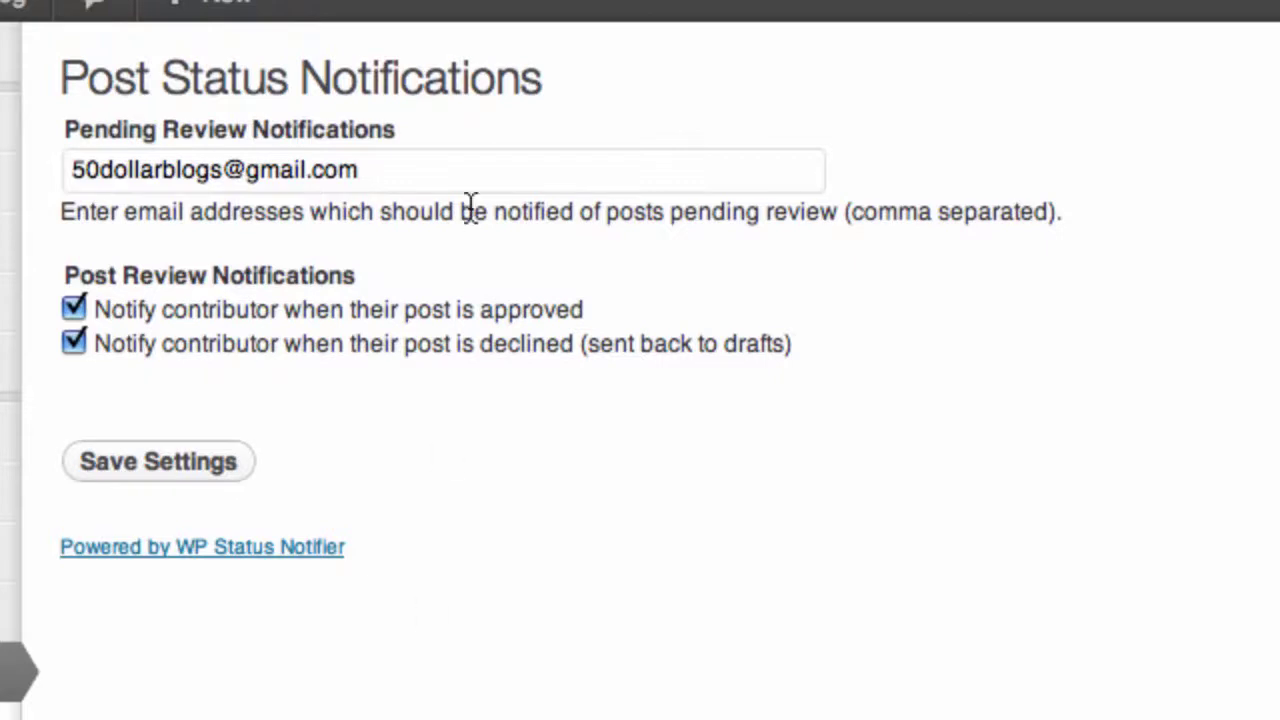
click(420, 169)
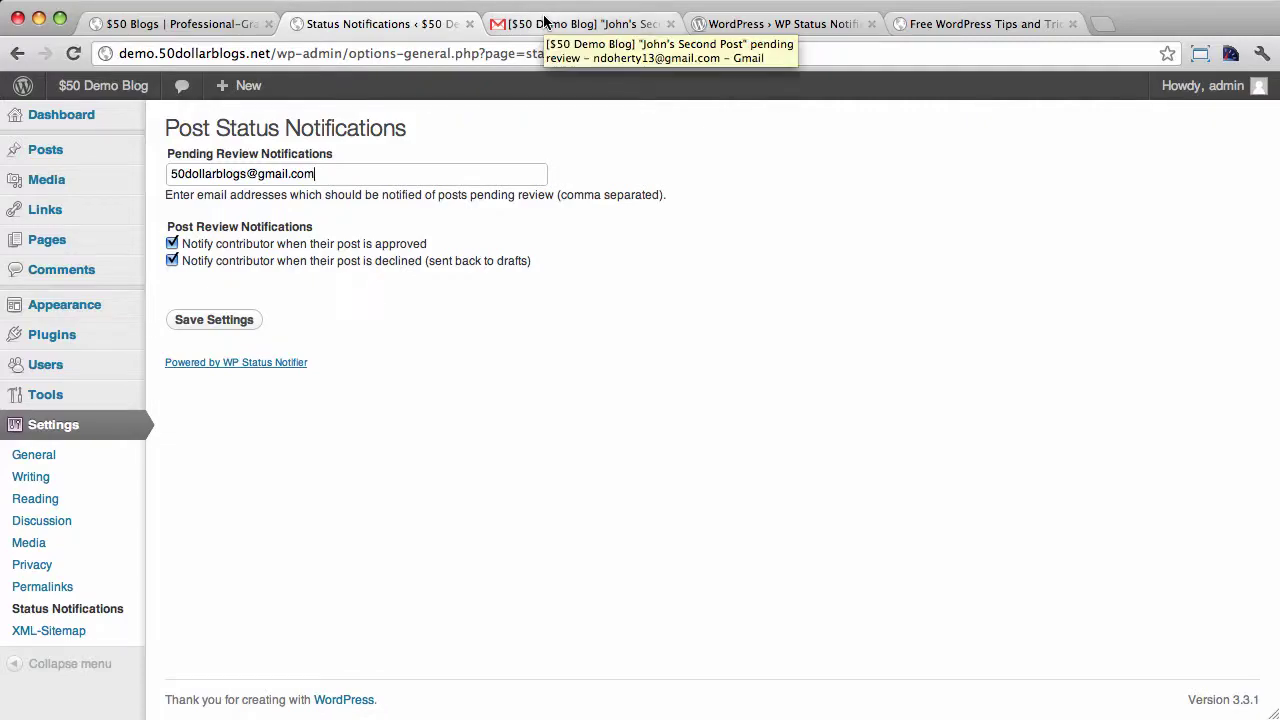
click(545, 20)
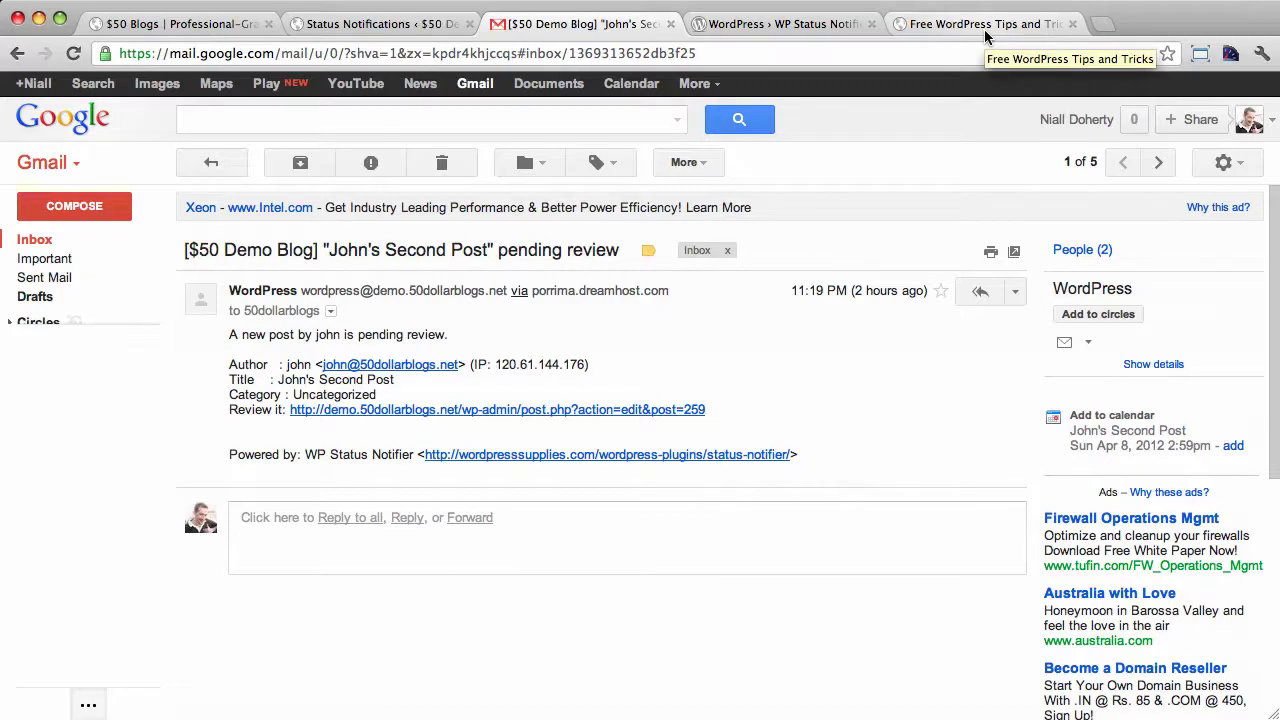
Switch to the $50 Blogs page showing 'How To Transfer Content To A WordPress.com Blog' and select its address
click(985, 24)
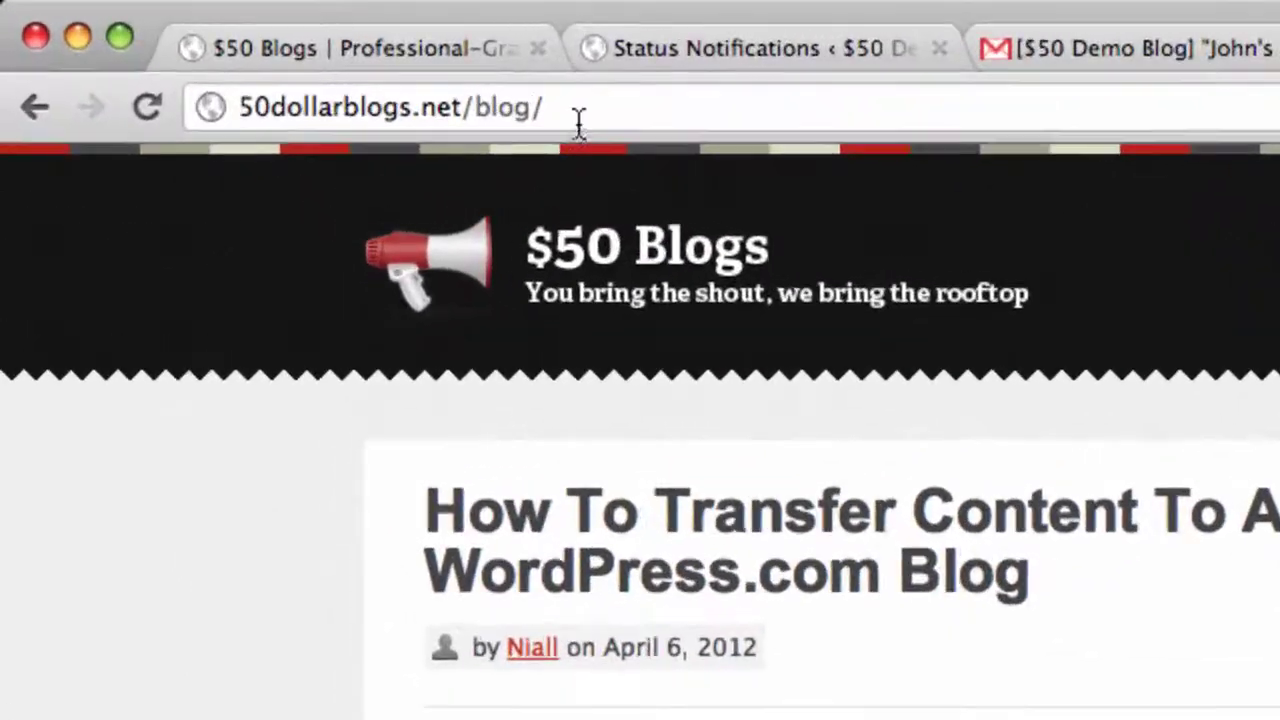
click(290, 56)
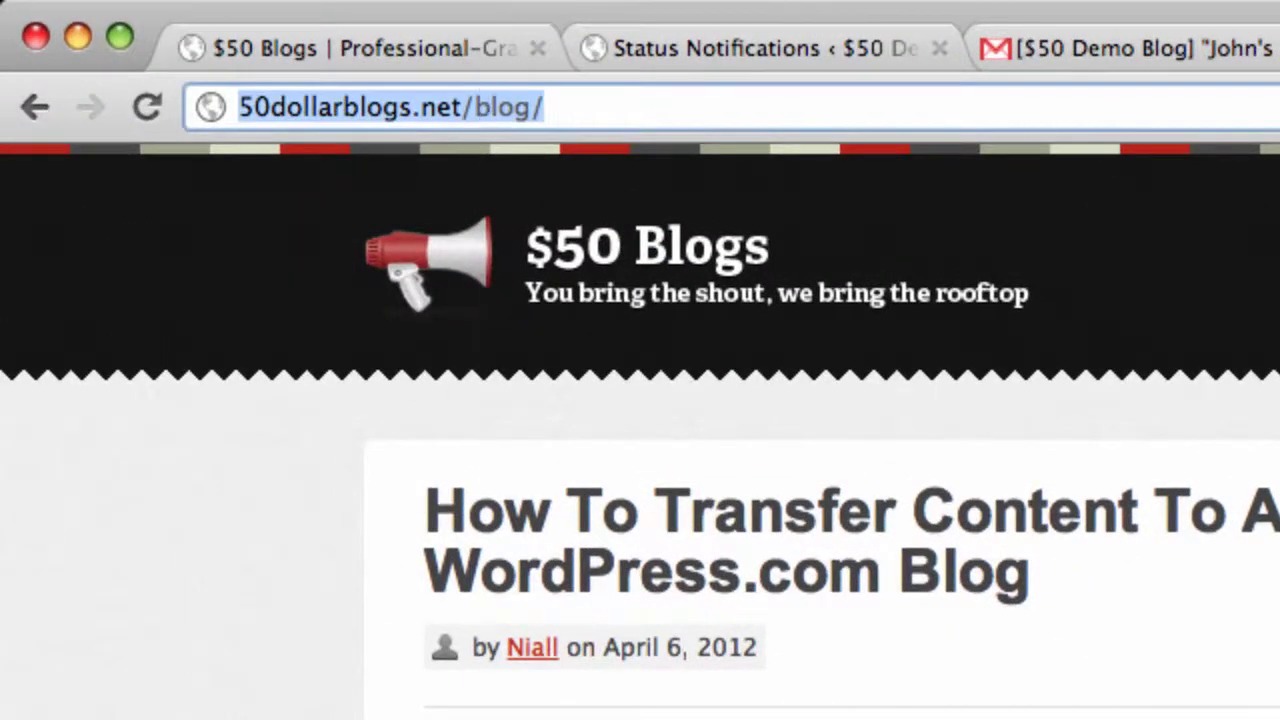